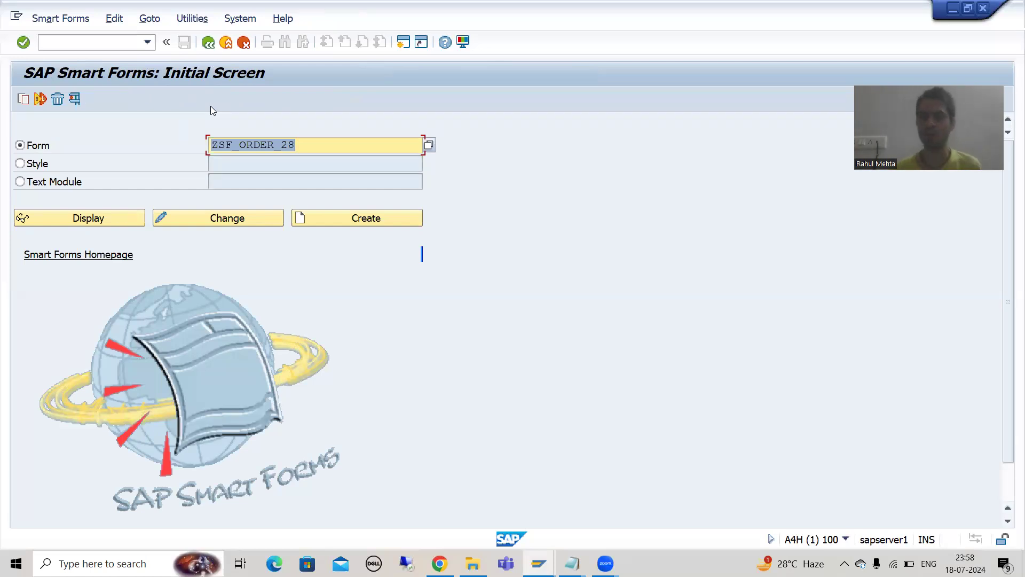
Create a new Smart Form named ZSF_SAMPLE_1.
{"action": "key", "text": "BackSpace"}
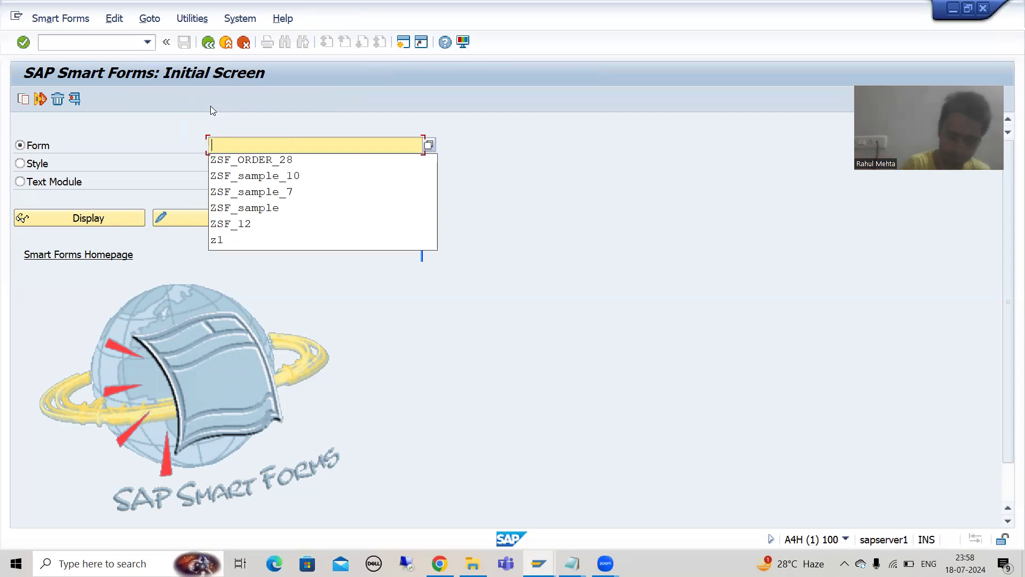
{"action": "type", "text": "ZSF"}
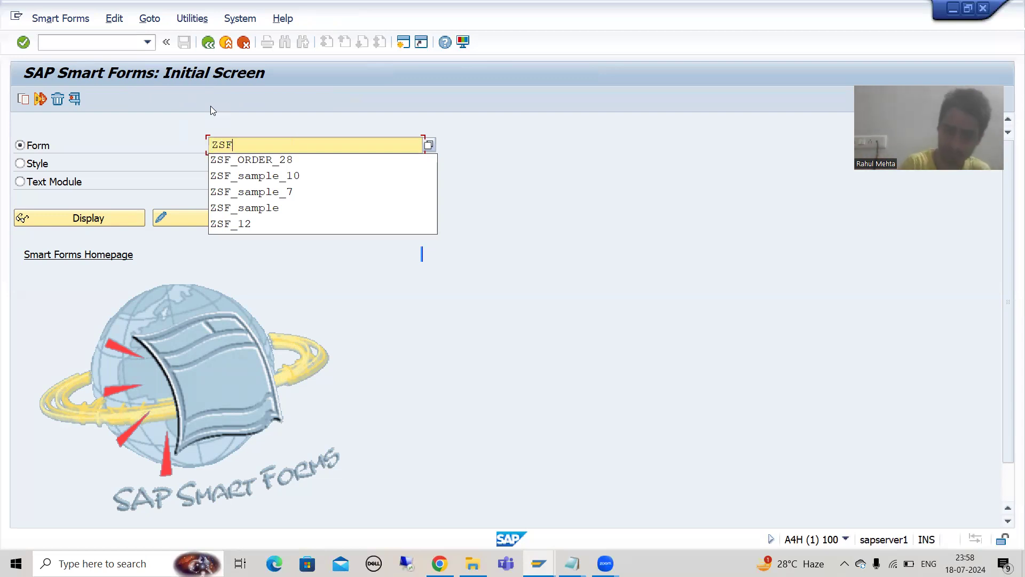
{"action": "type", "text": "_SAMPLE"}
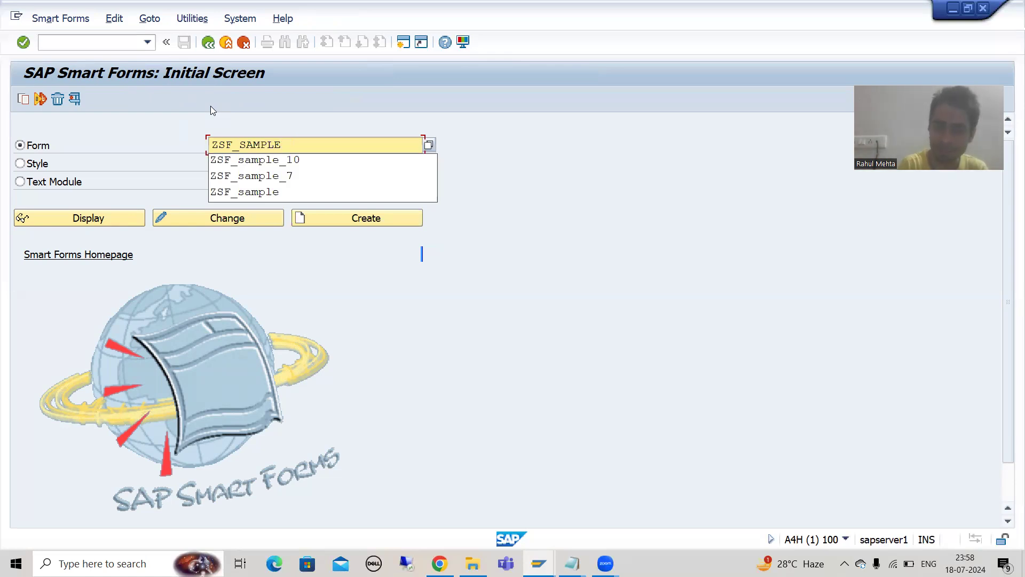
{"action": "type", "text": "_1"}
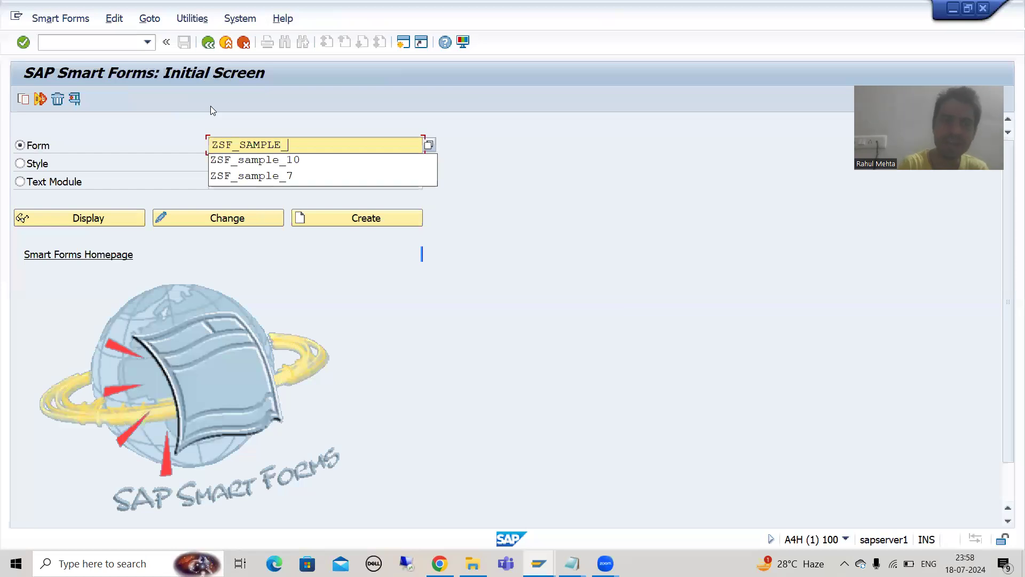
{"action": "key", "text": "Return"}
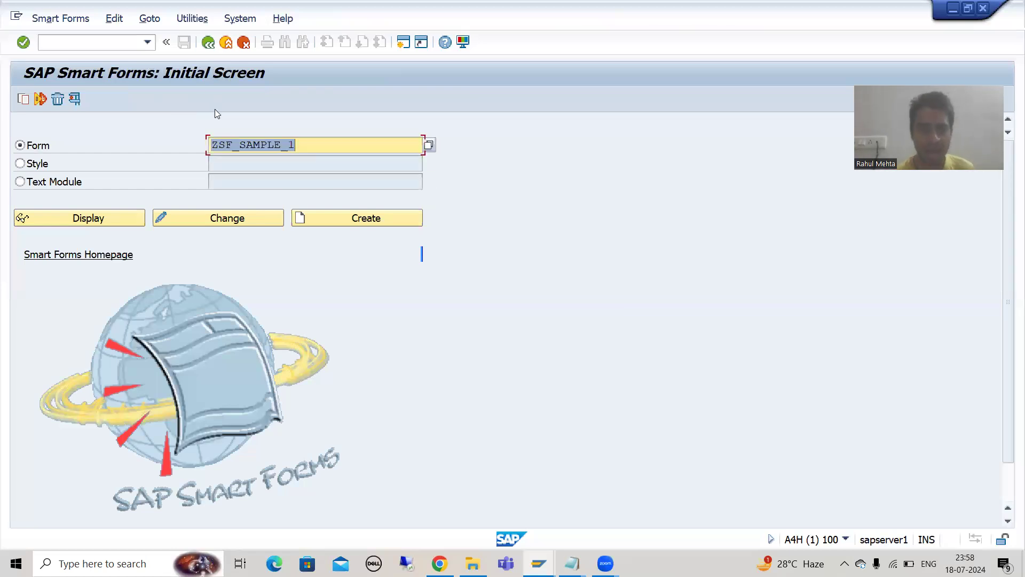
{"action": "left_click", "coordinate": [324, 220]}
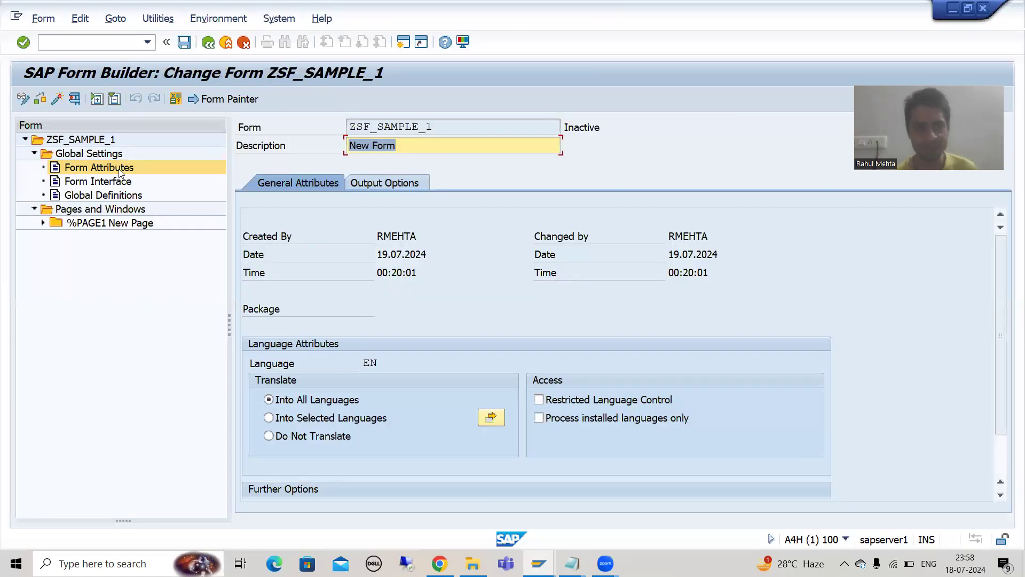
Start activating the form and save its object directory entry with package ZPKG_27.
{"action": "left_click", "coordinate": [57, 99]}
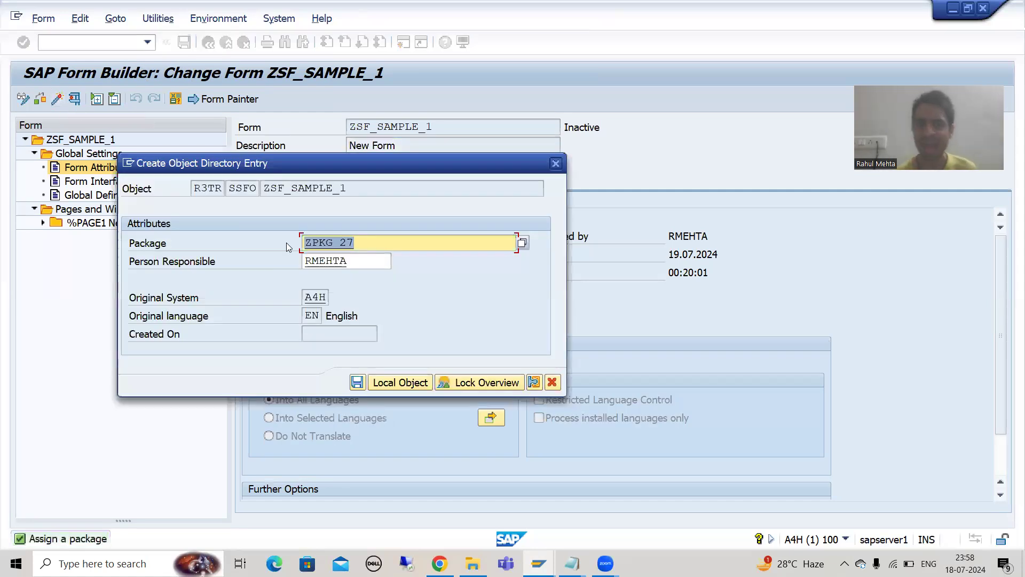
{"action": "left_click", "coordinate": [380, 247]}
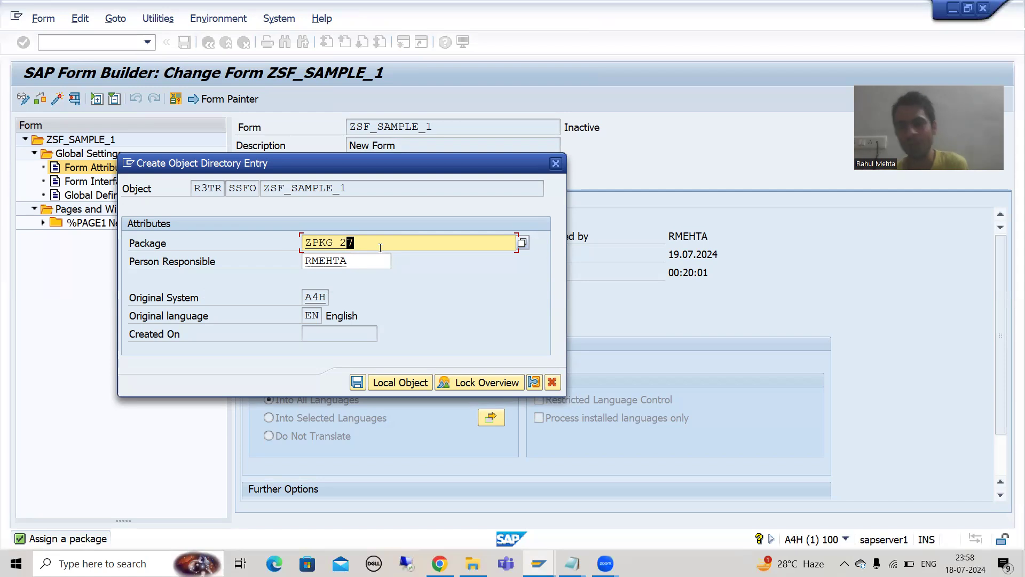
{"action": "left_click", "coordinate": [357, 384]}
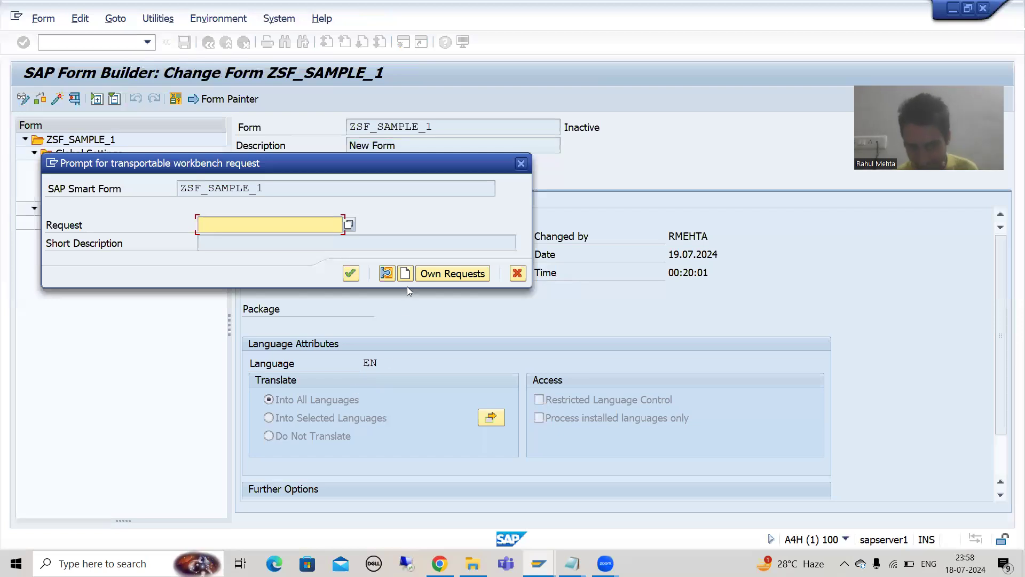
Create a new workbench request with the short description "Smartform Request Part1".
{"action": "left_click", "coordinate": [406, 275]}
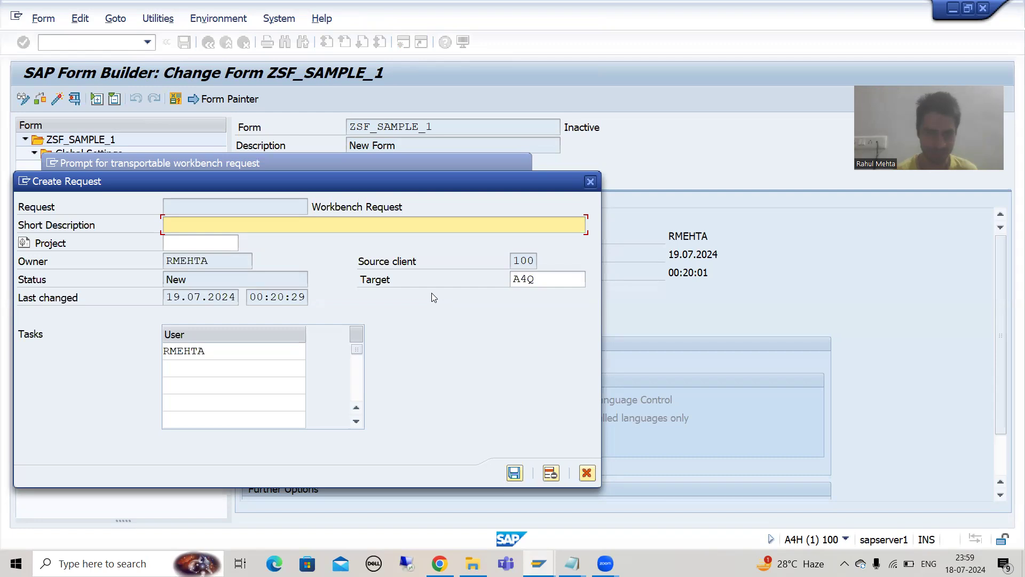
{"action": "type", "text": "S"}
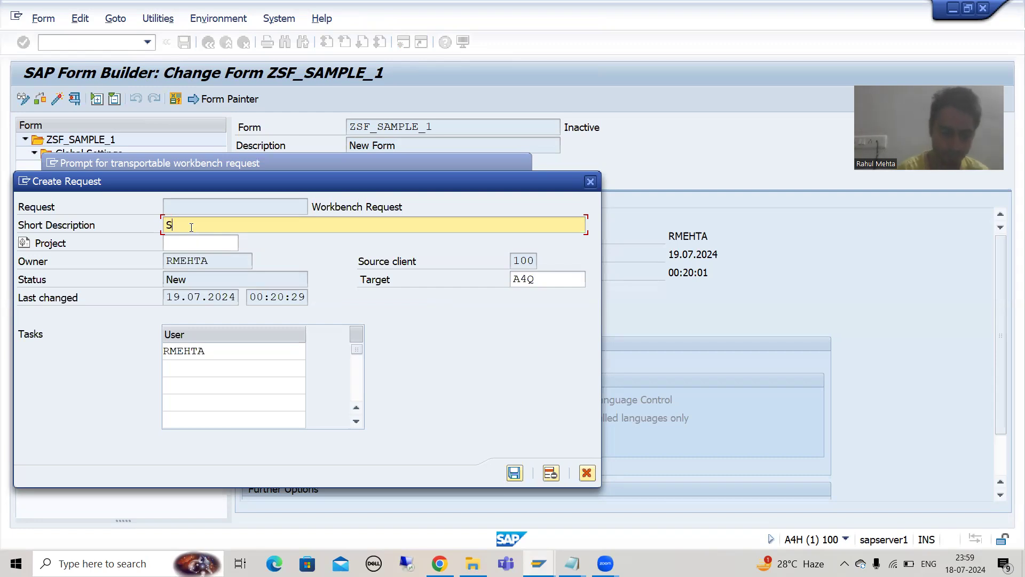
{"action": "type", "text": "martform "}
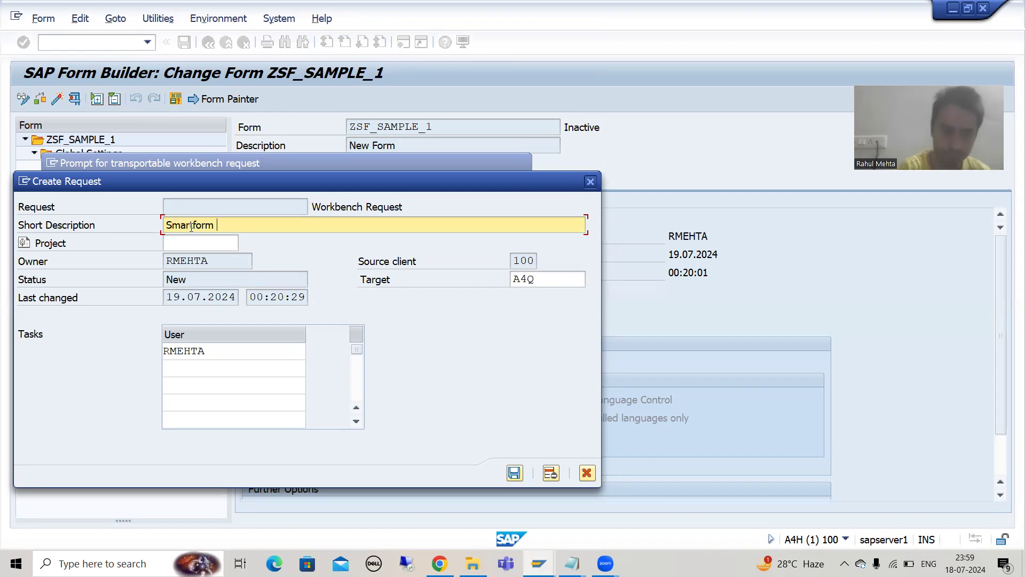
{"action": "type", "text": "Request"}
{"action": "key", "text": "BackSpace"}
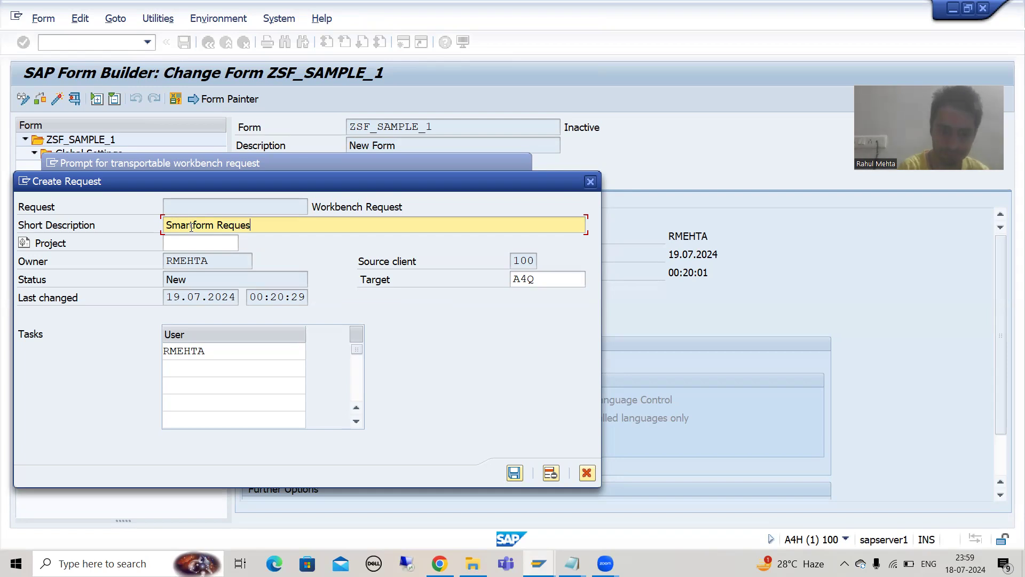
{"action": "type", "text": "t Part1"}
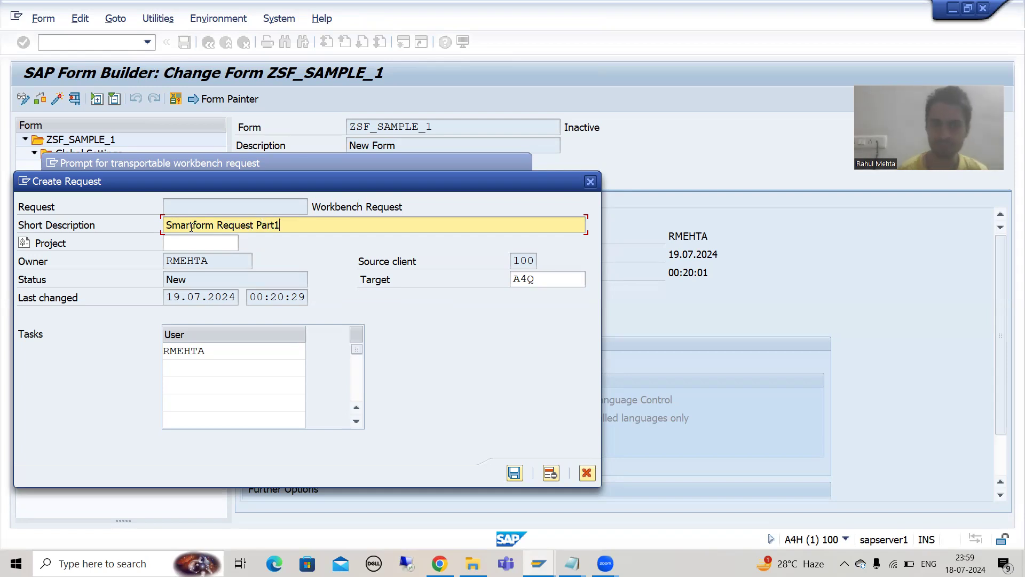
{"action": "left_click", "coordinate": [514, 472]}
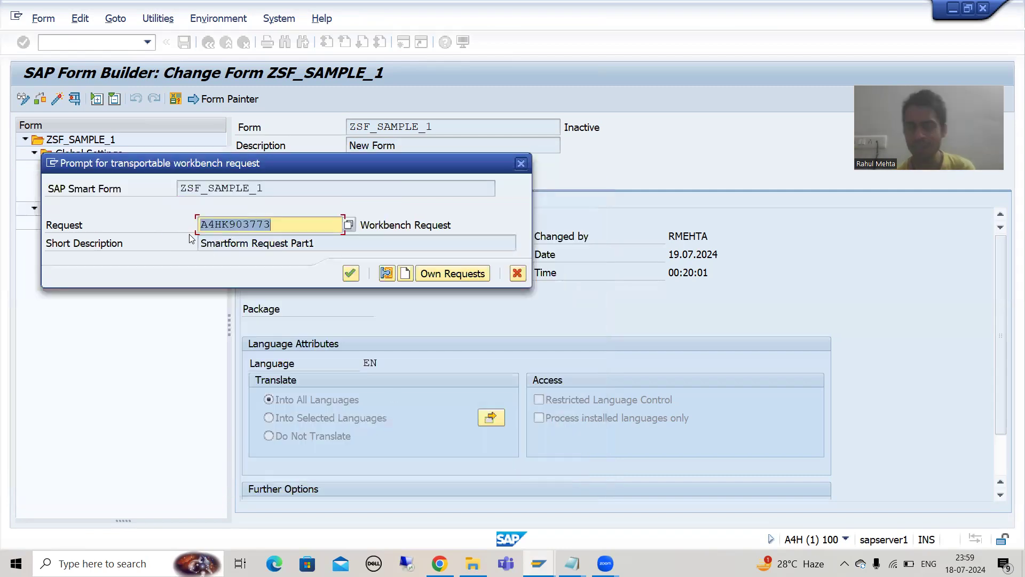
Assign the form to the newly created workbench request and activate the form.
{"action": "left_click", "coordinate": [275, 224]}
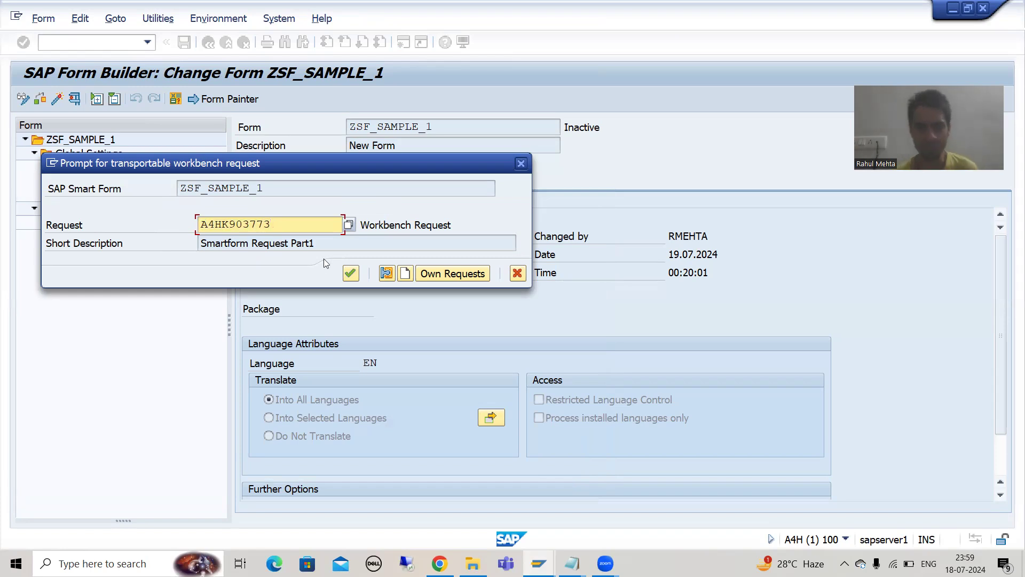
{"action": "left_click", "coordinate": [353, 278]}
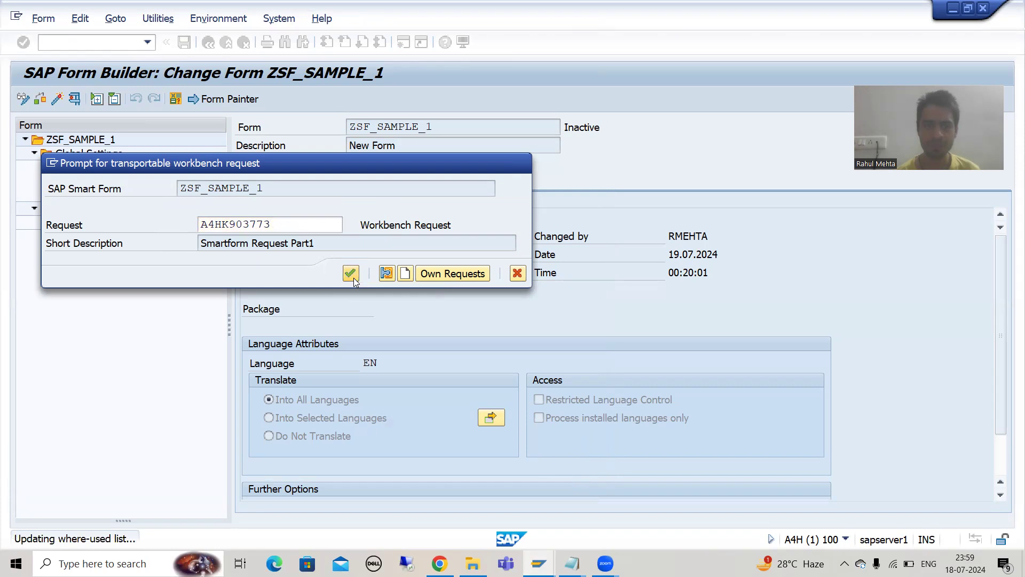
{"action": "left_click", "coordinate": [63, 103]}
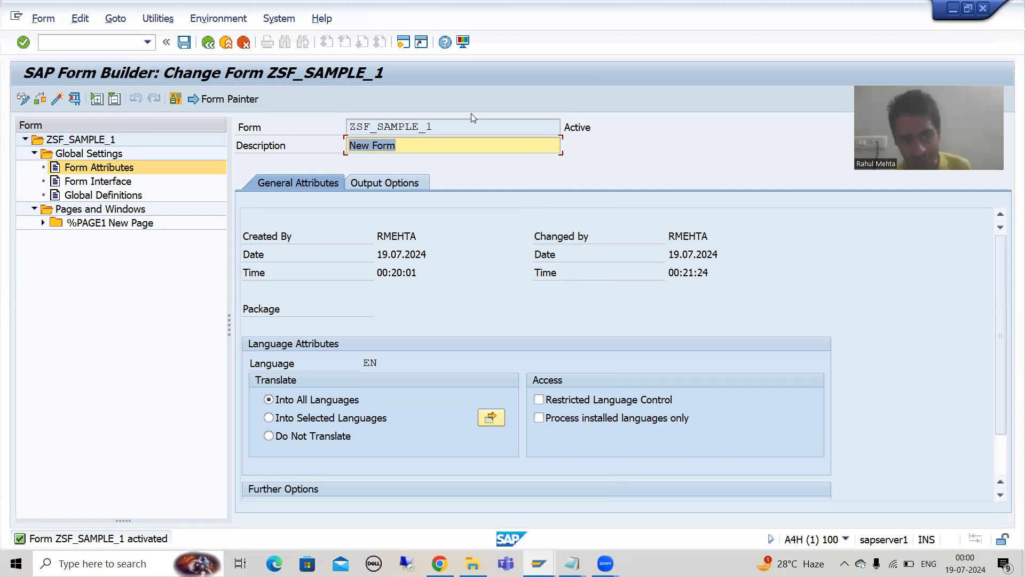
{"action": "left_click", "coordinate": [150, 22]}
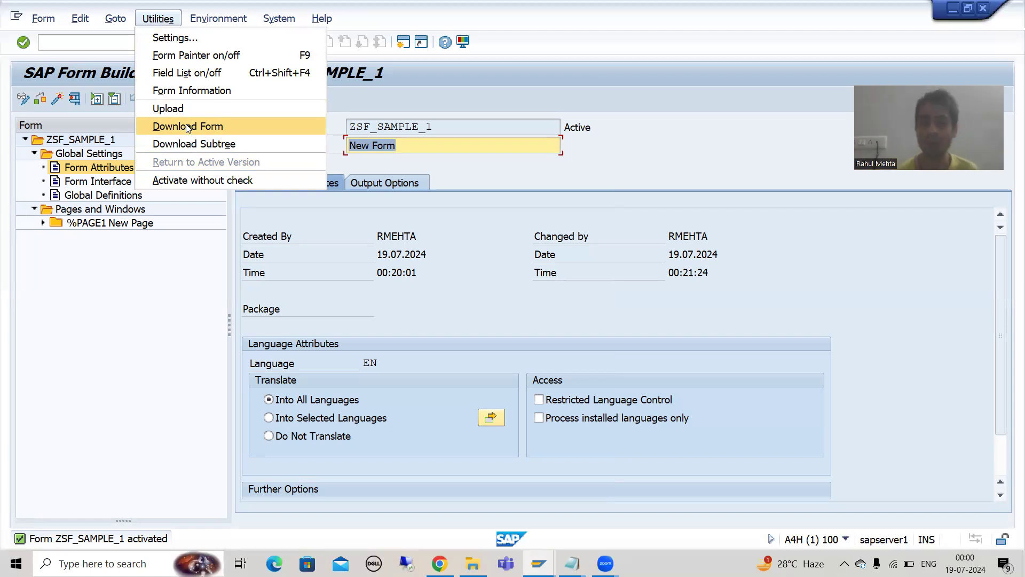
{"action": "left_click", "coordinate": [127, 303]}
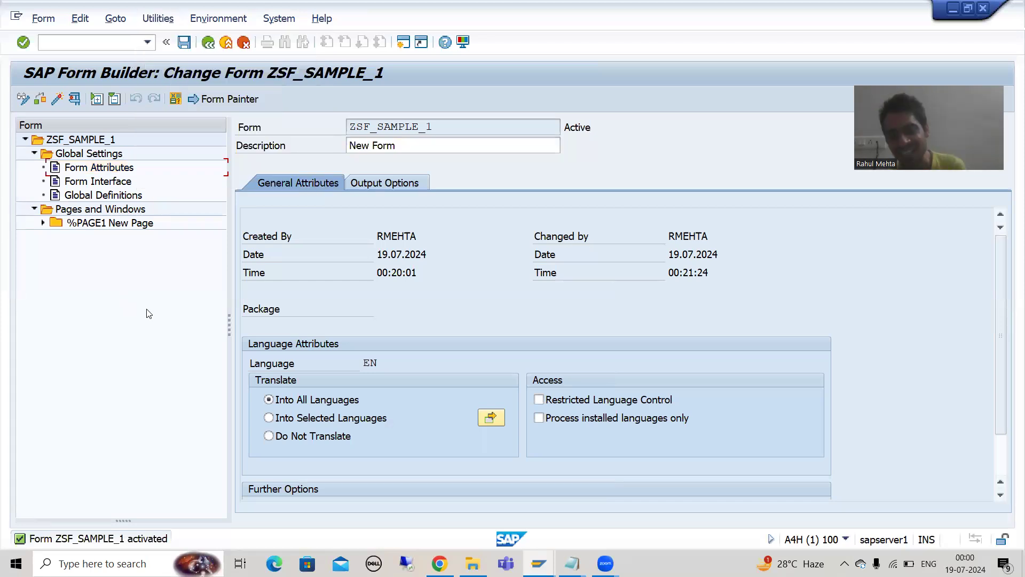
Switch to Notepad and add the transaction code SE03 below the "Version Management in Smartforms" heading, leaving one blank line between.
{"action": "mouse_move", "coordinate": [572, 563]}
{"action": "left_click", "coordinate": [680, 512]}
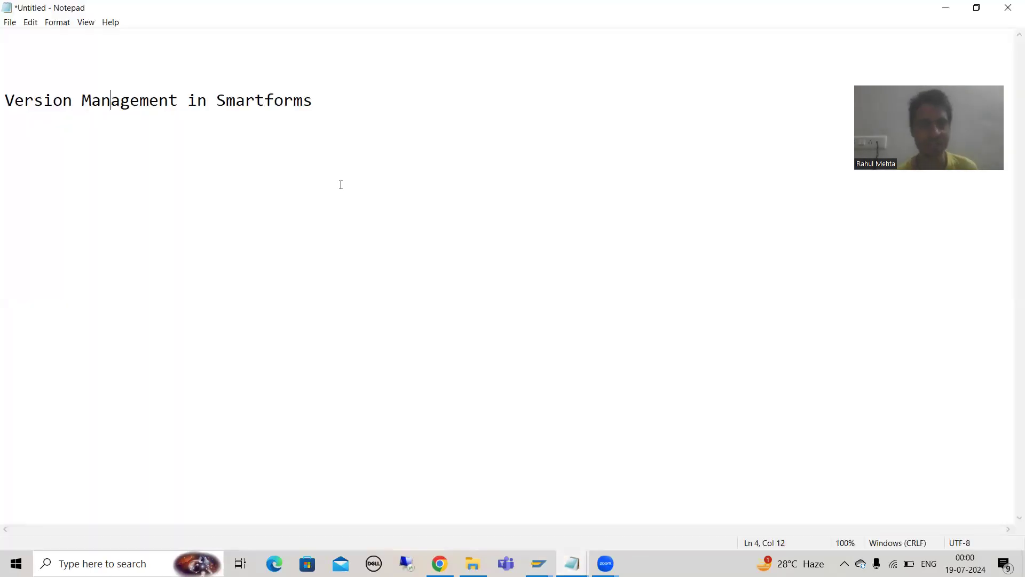
{"action": "left_click", "coordinate": [323, 105]}
{"action": "key", "text": "Return"}
{"action": "key", "text": "Return"}
{"action": "type", "text": "SE03"}
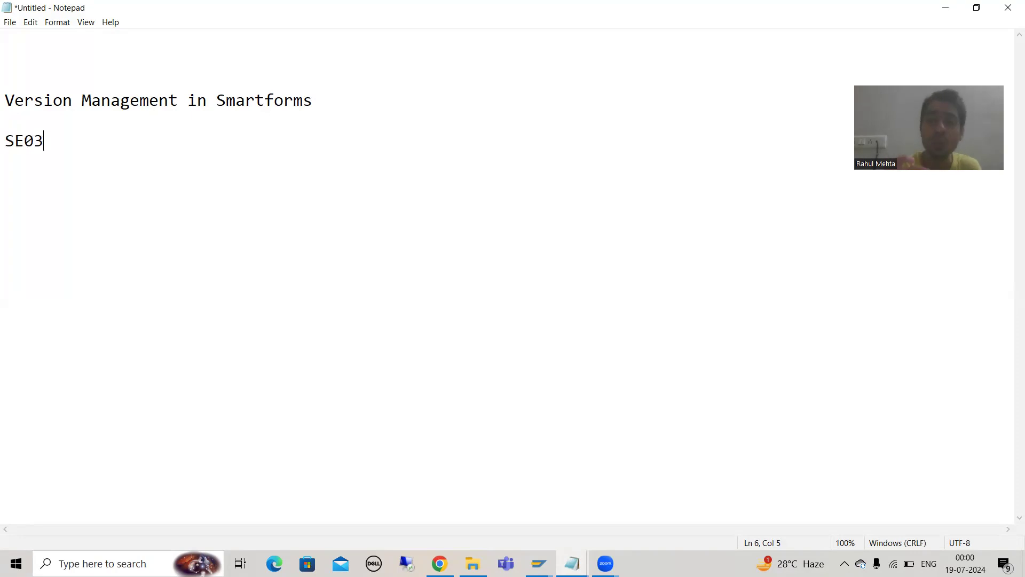
Switch back to SAP, run transaction SE03 in a new session and open the Find Objects in Requests/Tasks tool.
{"action": "key", "text": "alt+Tab"}
{"action": "left_click", "coordinate": [63, 42]}
{"action": "type", "text": "/ose03"}
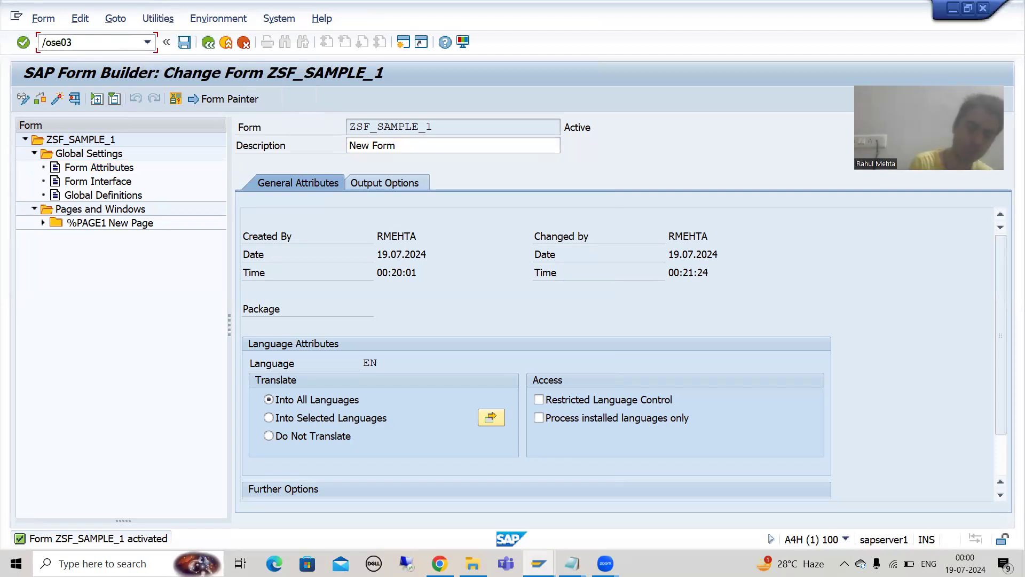
{"action": "key", "text": "Return"}
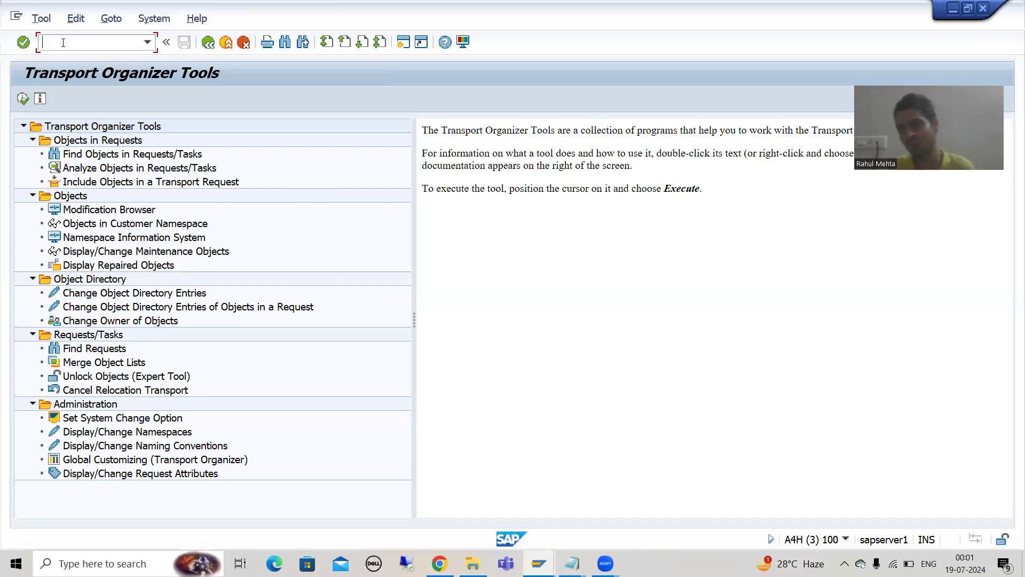
{"action": "double_click", "coordinate": [113, 156]}
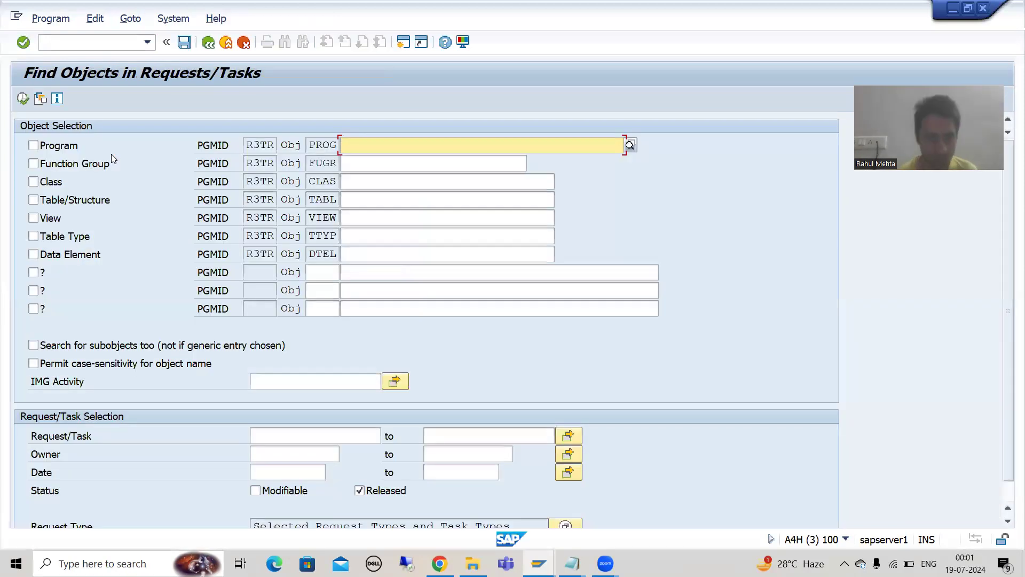
Open the object type value help for the first blank object selection row and filter it by object type SSFO.
{"action": "left_click", "coordinate": [32, 273]}
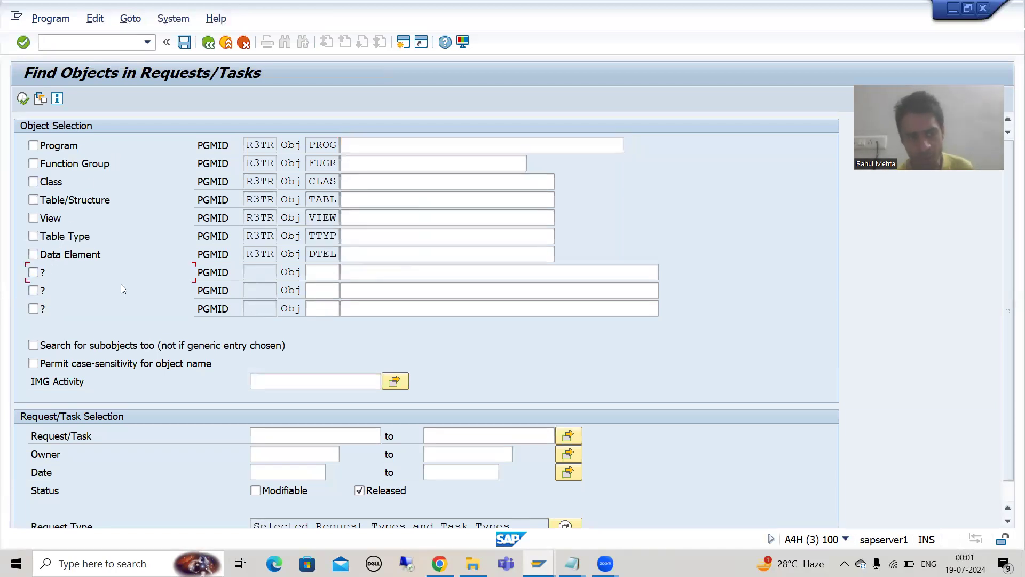
{"action": "left_click", "coordinate": [313, 272]}
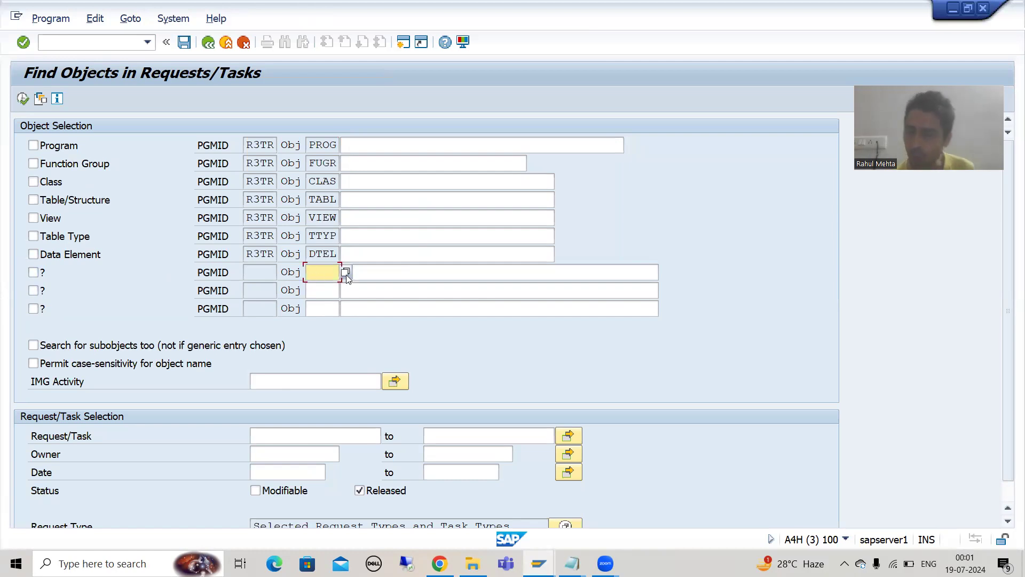
{"action": "left_click", "coordinate": [346, 273]}
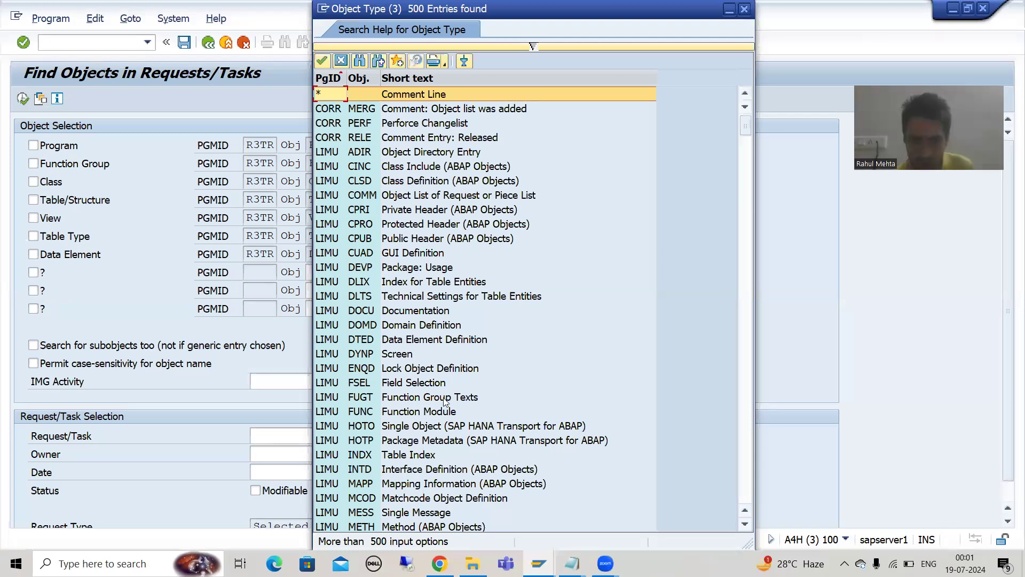
{"action": "scroll", "coordinate": [445, 402], "scroll_direction": "down", "scroll_amount": 7}
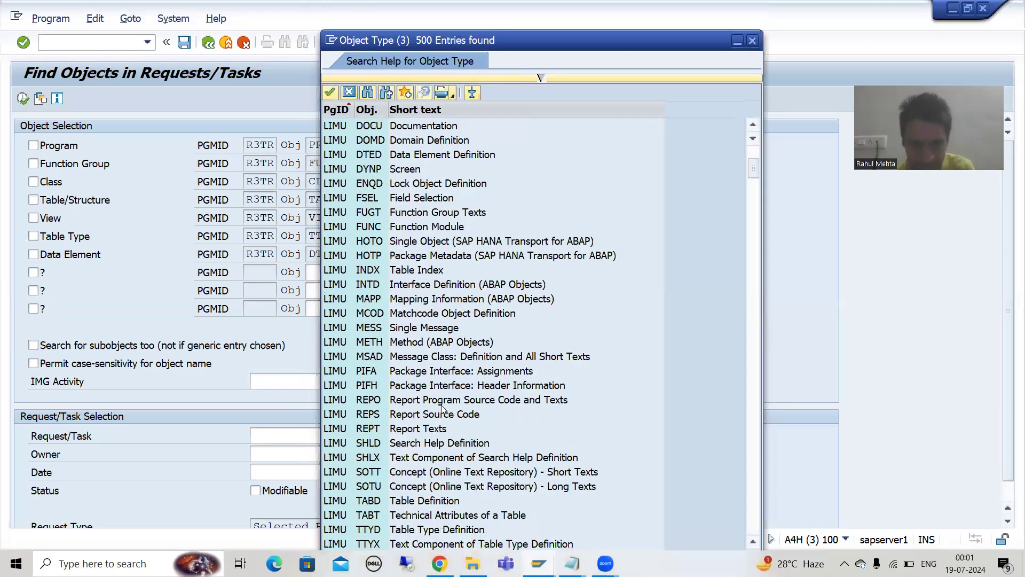
{"action": "scroll", "coordinate": [442, 409], "scroll_direction": "down", "scroll_amount": 4}
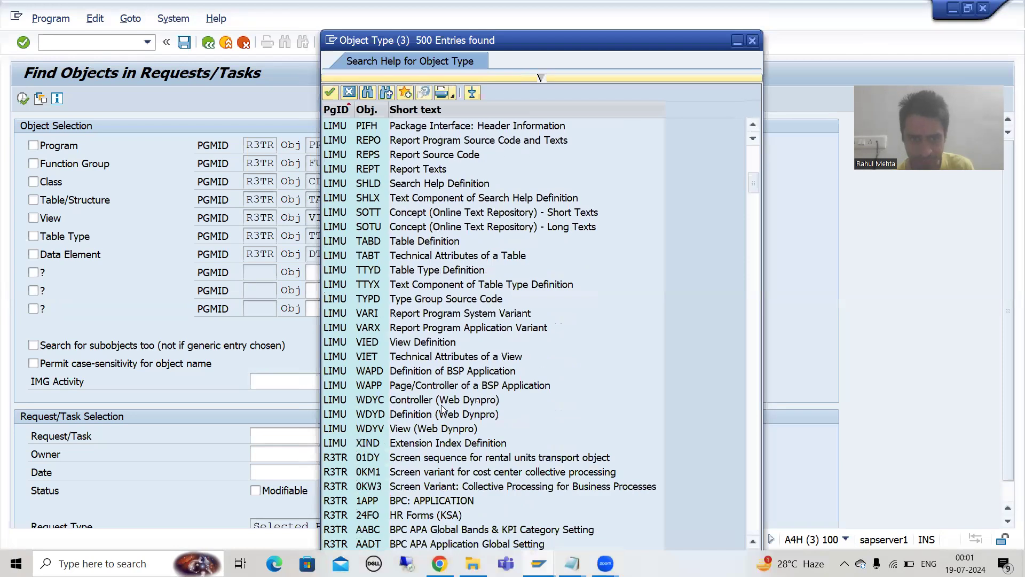
{"action": "scroll", "coordinate": [442, 408], "scroll_direction": "up", "scroll_amount": 4}
{"action": "scroll", "coordinate": [442, 408], "scroll_direction": "down", "scroll_amount": 20}
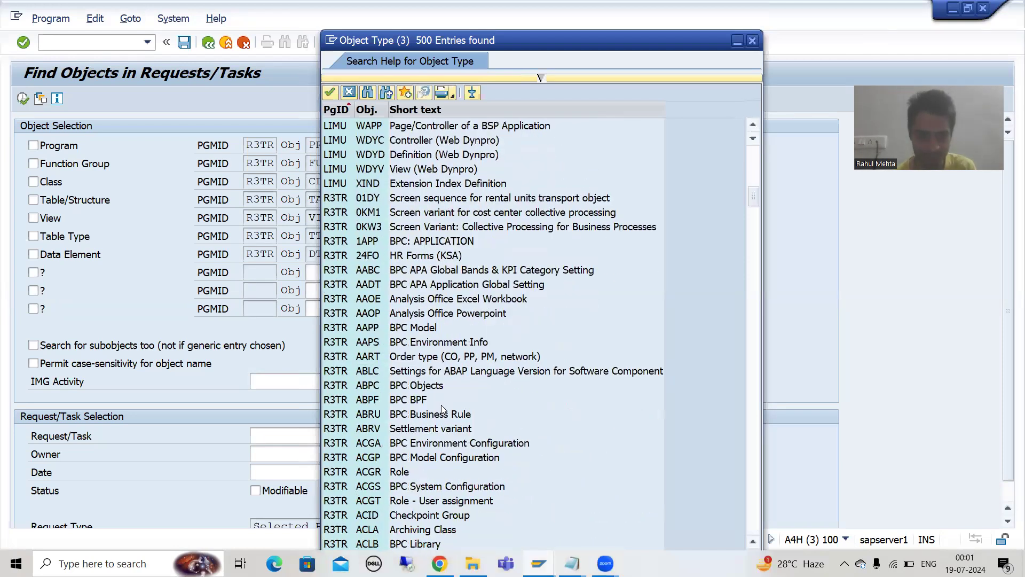
{"action": "scroll", "coordinate": [442, 408], "scroll_direction": "up", "scroll_amount": 14}
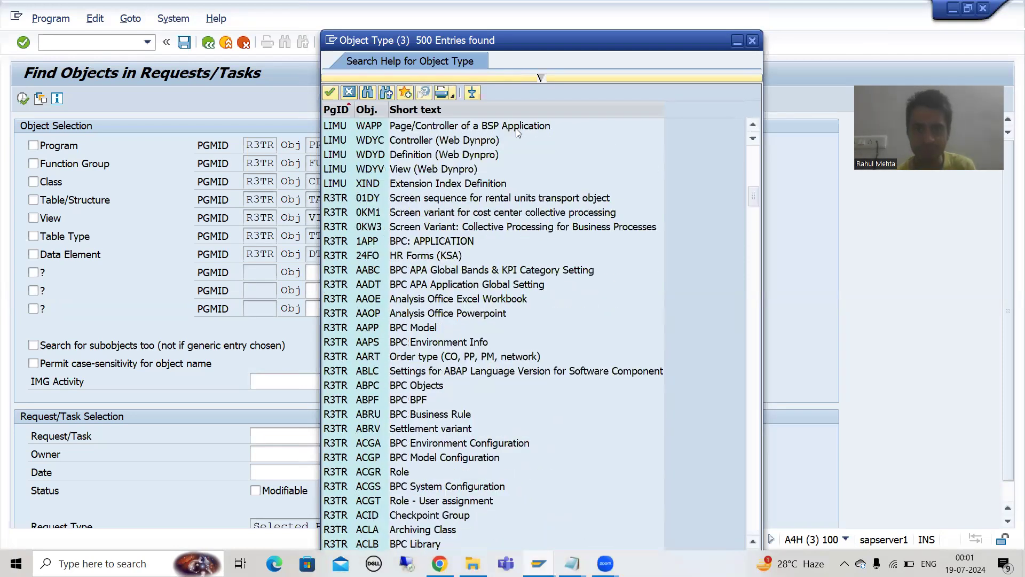
{"action": "left_click", "coordinate": [540, 77]}
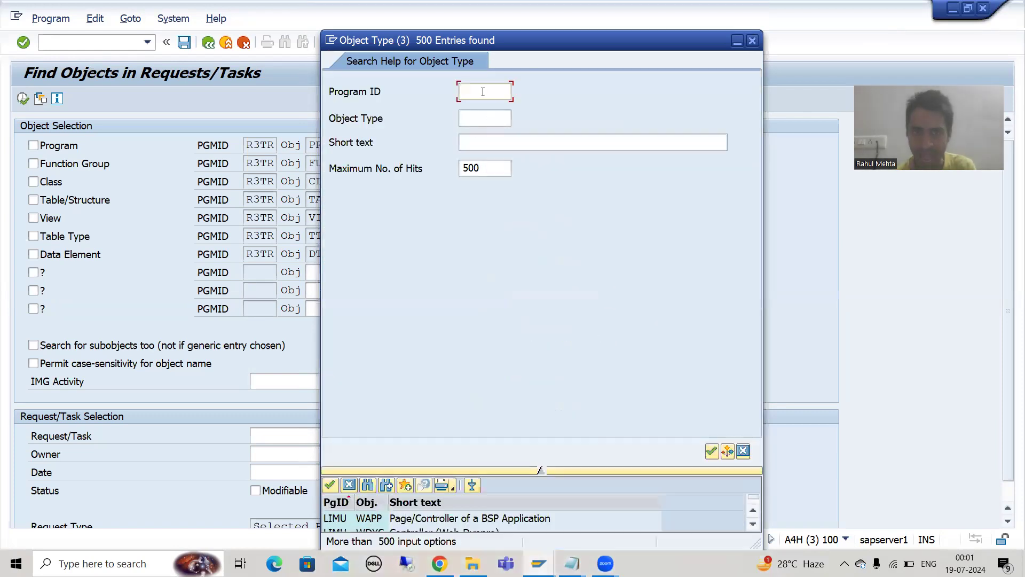
{"action": "type", "text": "SSFO"}
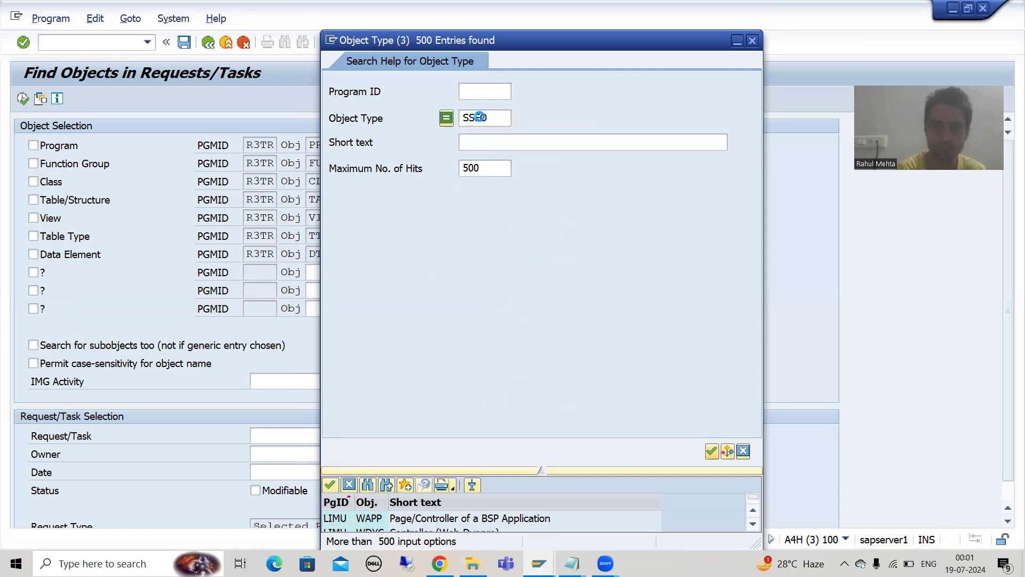
{"action": "key", "text": "Return"}
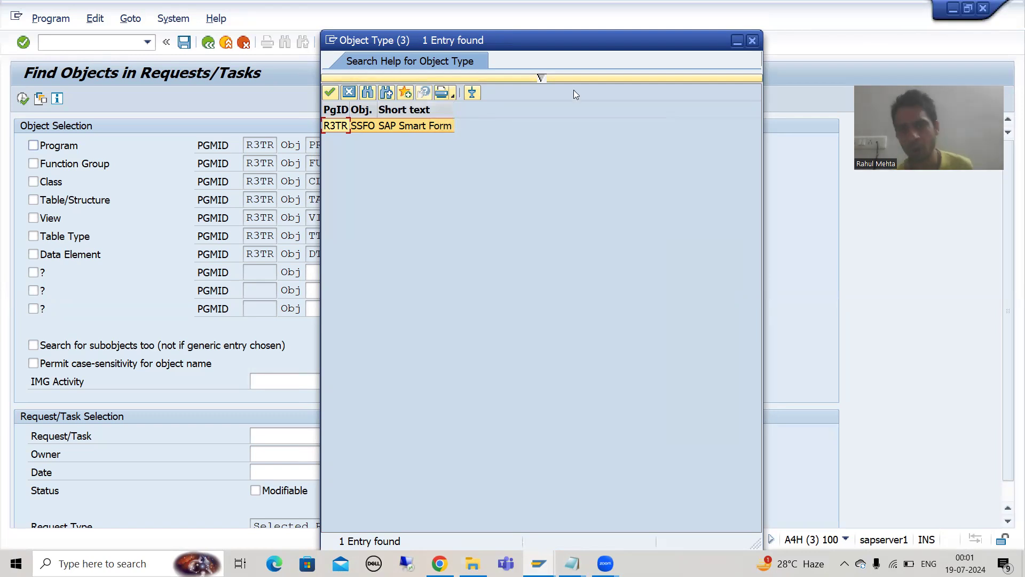
Search the object type value help for the short text *Smart* and choose SSFO (SAP Smart Form) for the row.
{"action": "left_click", "coordinate": [538, 79]}
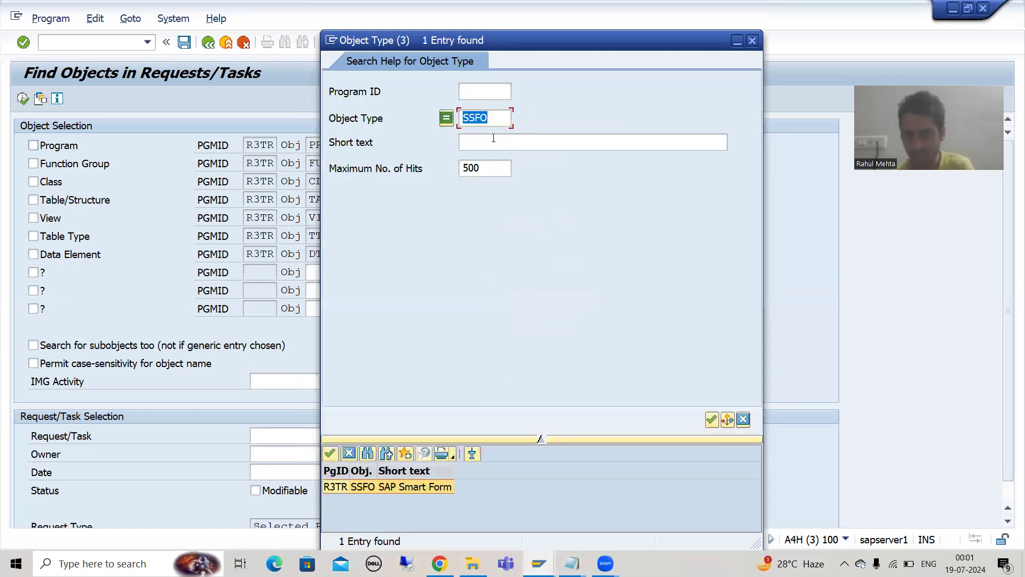
{"action": "key", "text": "BackSpace"}
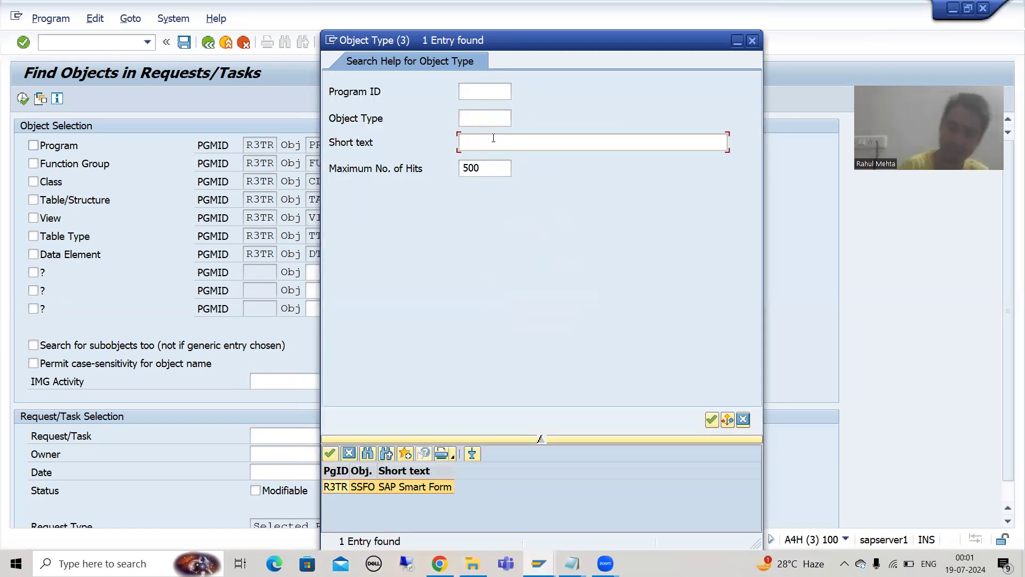
{"action": "type", "text": "*Smart*"}
{"action": "key", "text": "Return"}
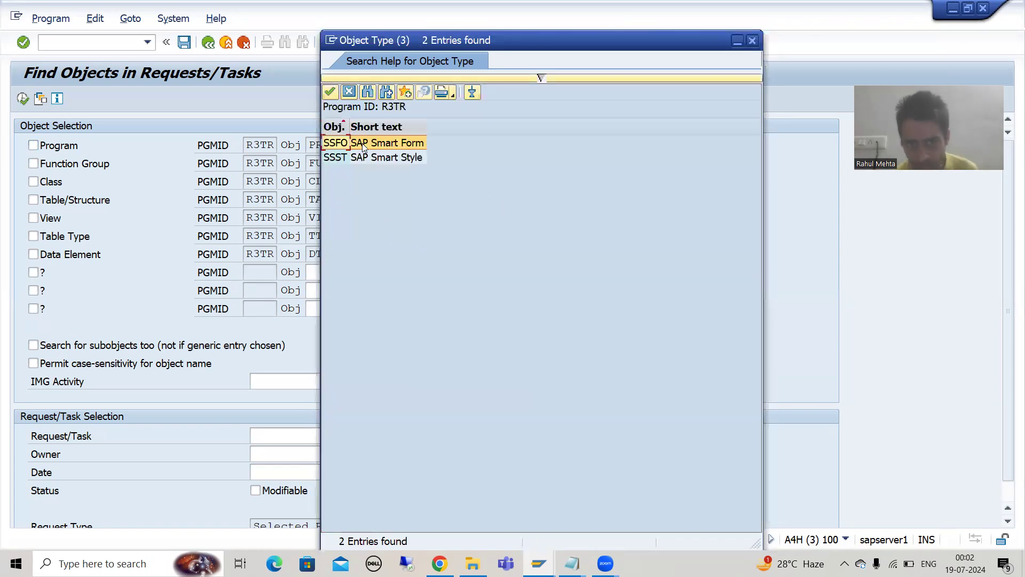
{"action": "double_click", "coordinate": [334, 144]}
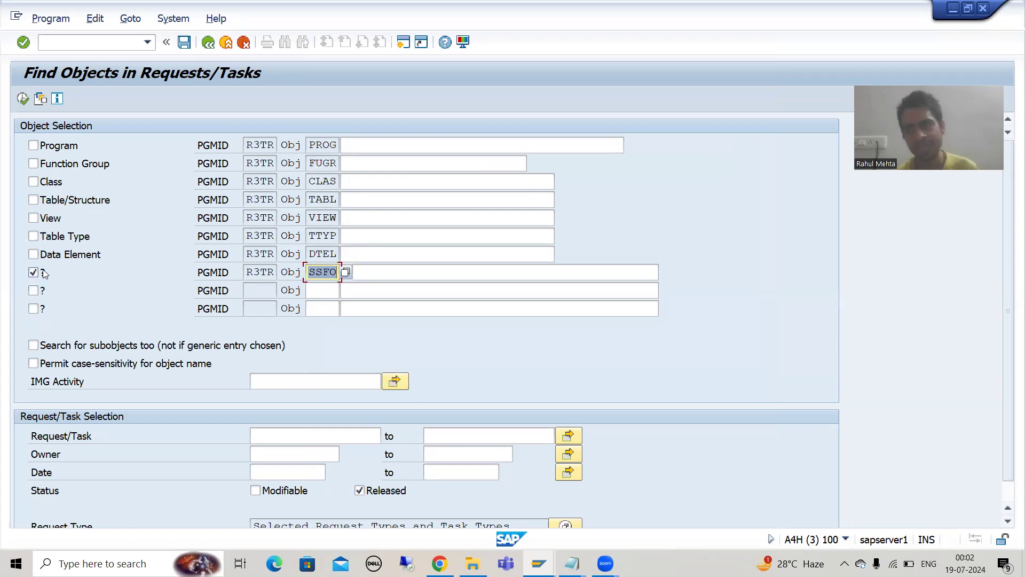
Copy the form name ZSF_SAMPLE_1 from the Form Builder session into the object name of the SSFO selection row.
{"action": "left_click", "coordinate": [364, 271]}
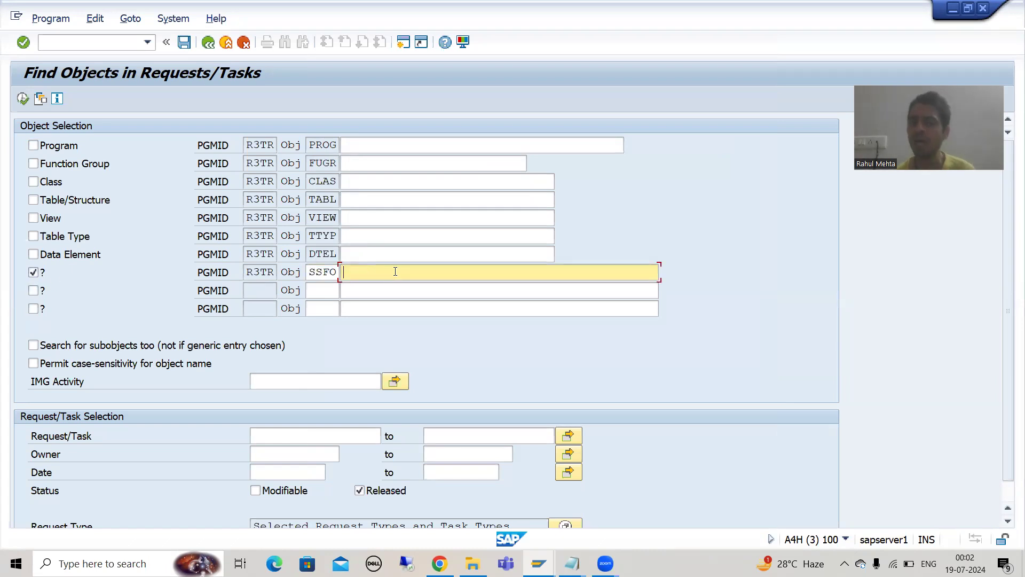
{"action": "key", "text": "alt+Tab"}
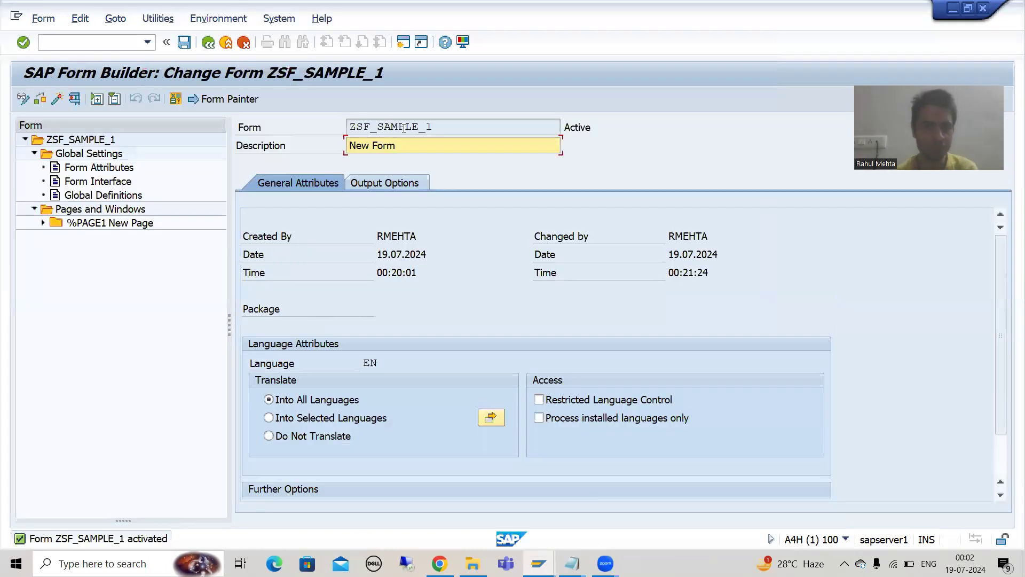
{"action": "left_click_drag", "start_coordinate": [443, 129], "coordinate": [347, 128]}
{"action": "key", "text": "ctrl+c"}
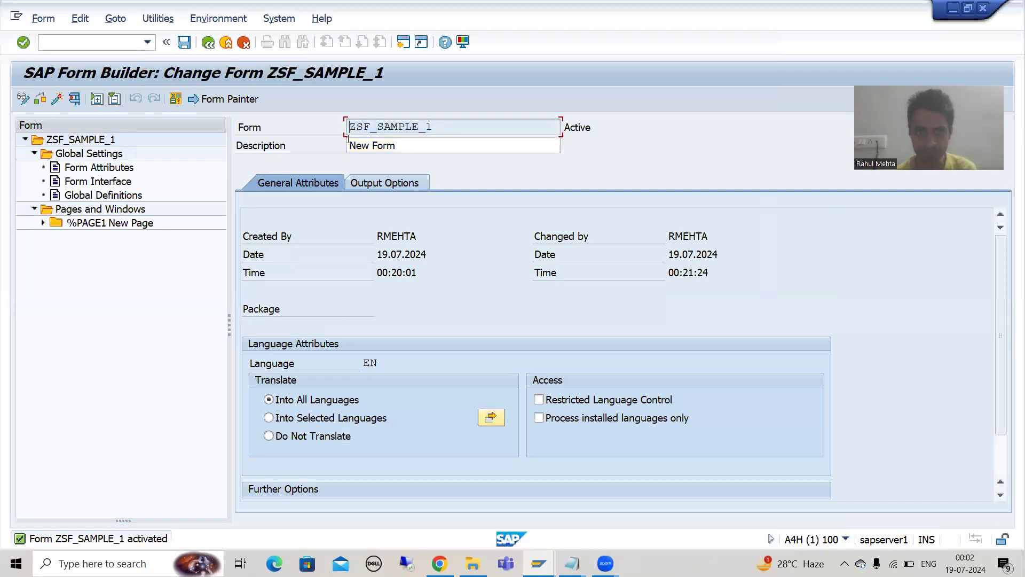
{"action": "key", "text": "alt+Tab"}
{"action": "key", "text": "ctrl+v"}
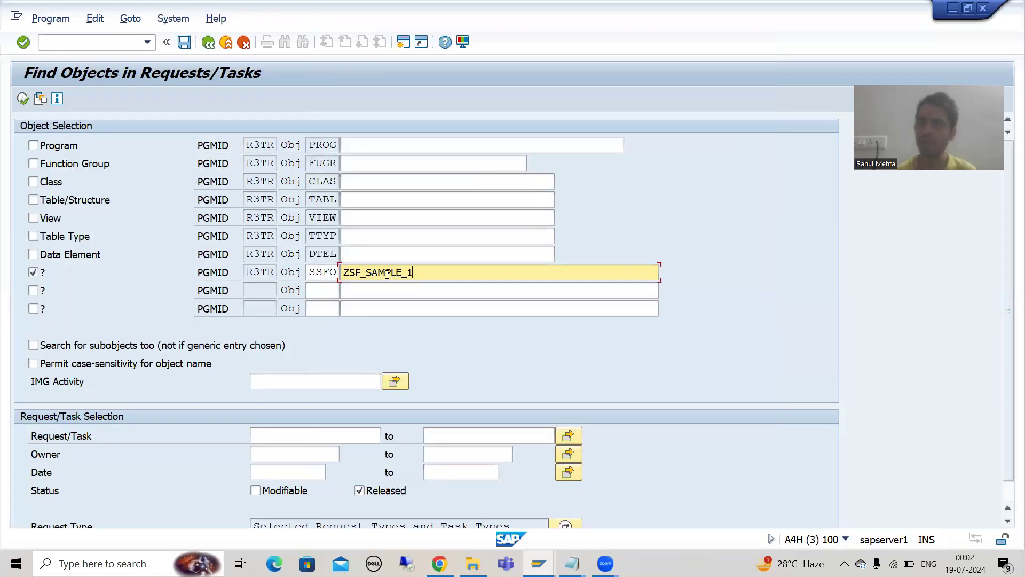
Include modifiable requests in the status selection and run the object search, examining the Task Overview for the form's task.
{"action": "scroll", "coordinate": [624, 324], "scroll_direction": "down", "scroll_amount": 1}
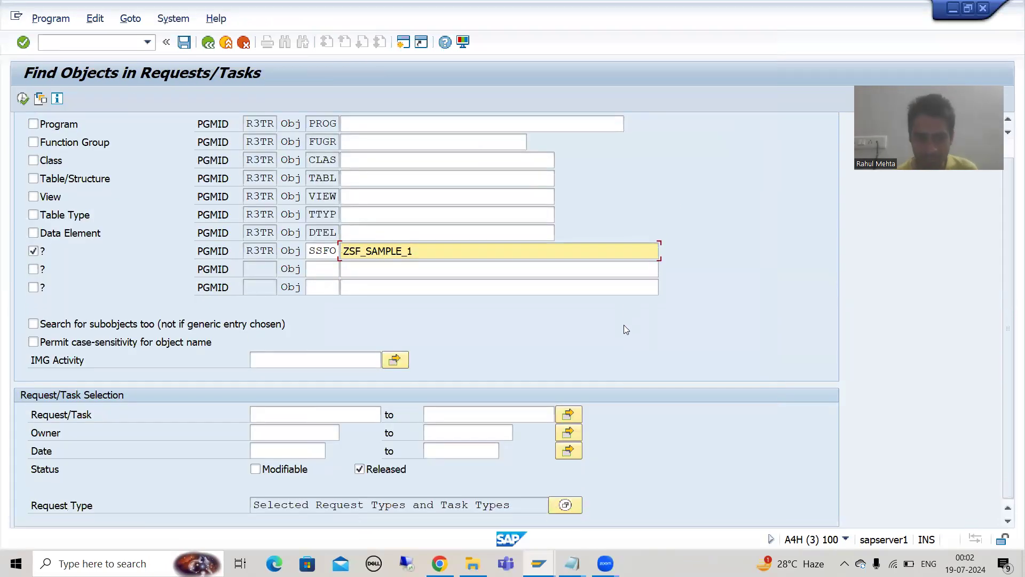
{"action": "left_click", "coordinate": [273, 470]}
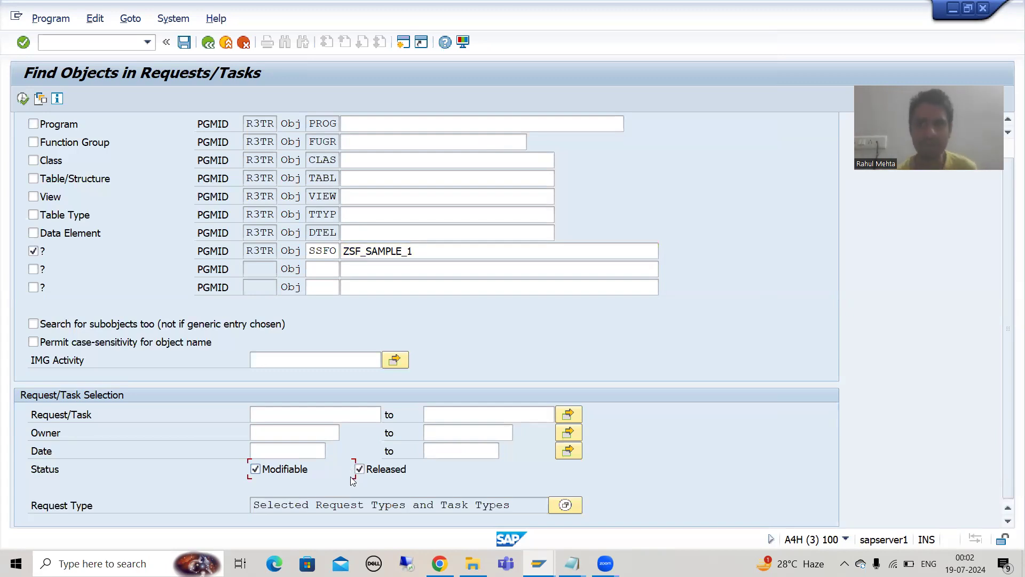
{"action": "scroll", "coordinate": [349, 468], "scroll_direction": "up", "scroll_amount": 1}
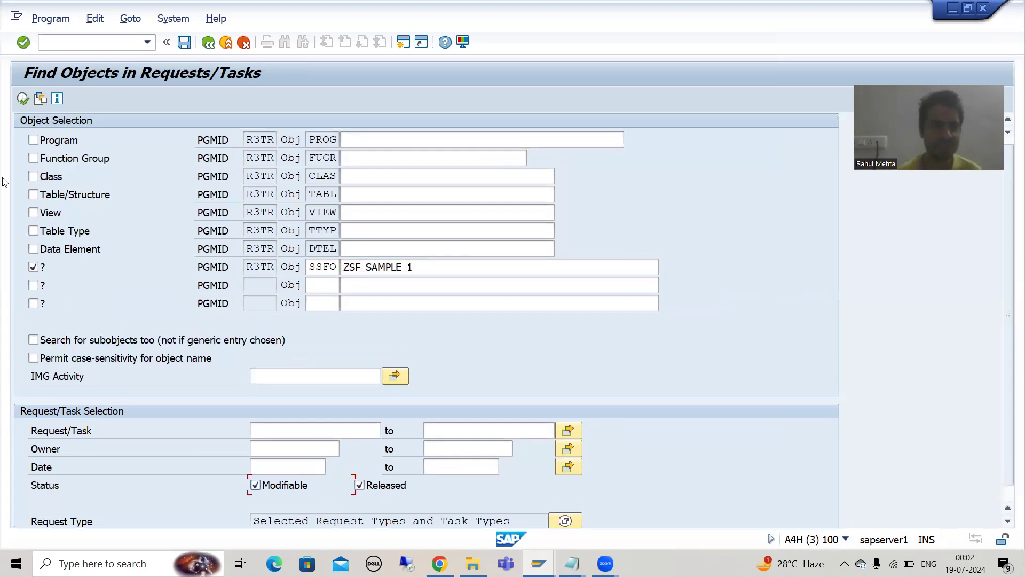
{"action": "left_click", "coordinate": [24, 104]}
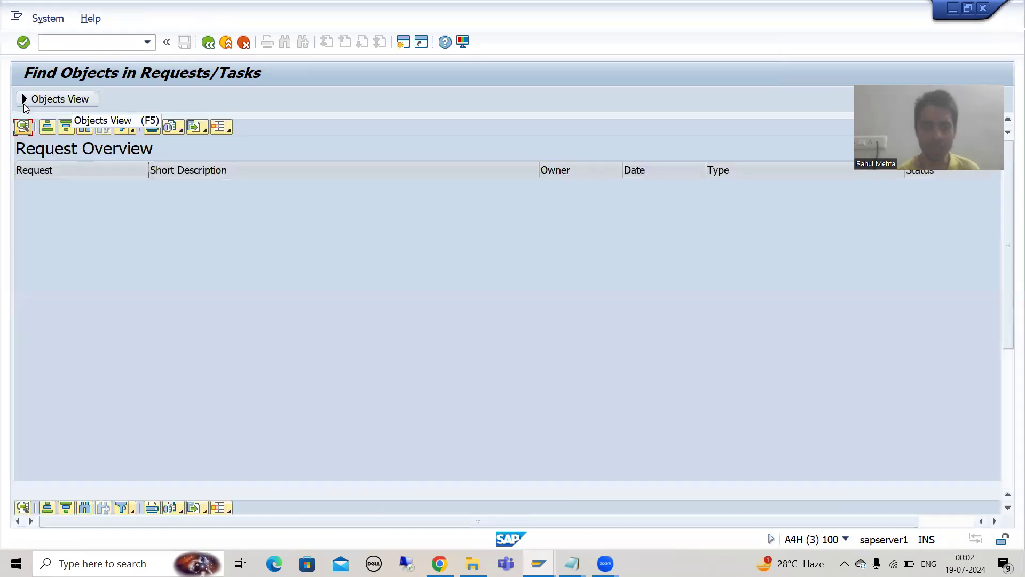
{"action": "left_click_drag", "start_coordinate": [1009, 339], "coordinate": [1009, 435]}
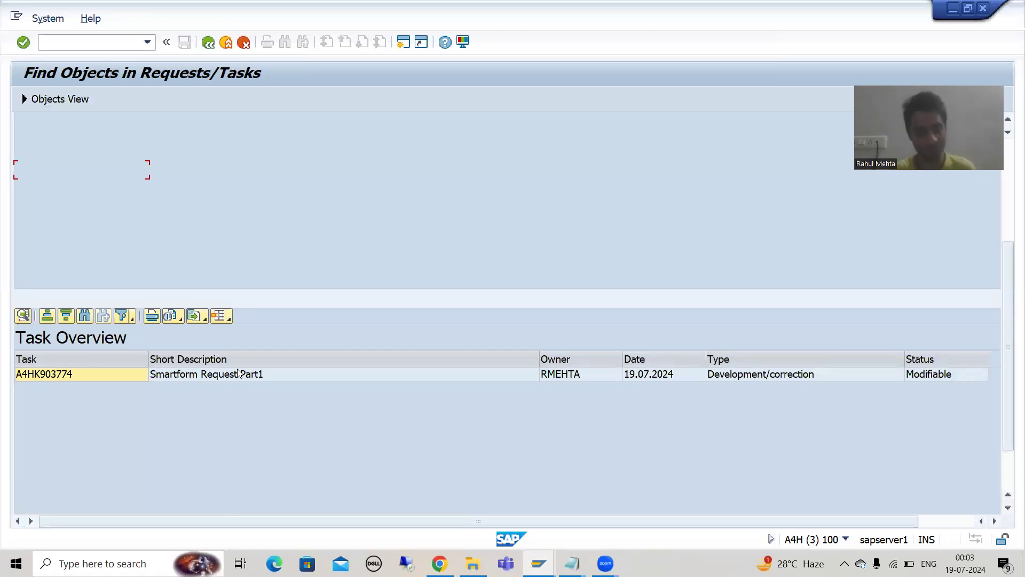
{"action": "left_click", "coordinate": [74, 375]}
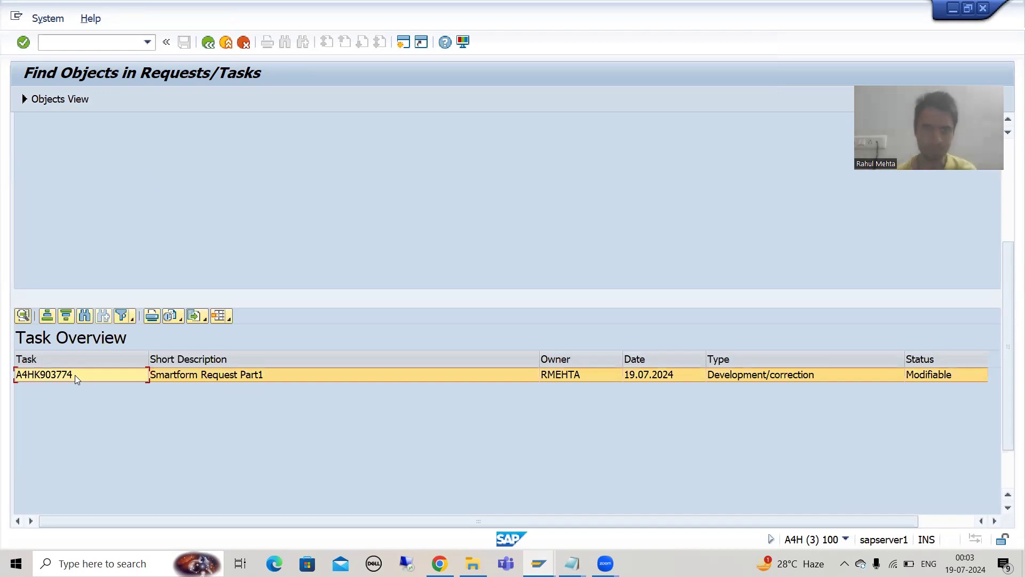
Display the workbench requests in the Transport Organizer in a new session and expand Smartform Request Part1 down to its Smart Form object.
{"action": "key", "text": "alt+Tab"}
{"action": "left_click", "coordinate": [61, 45]}
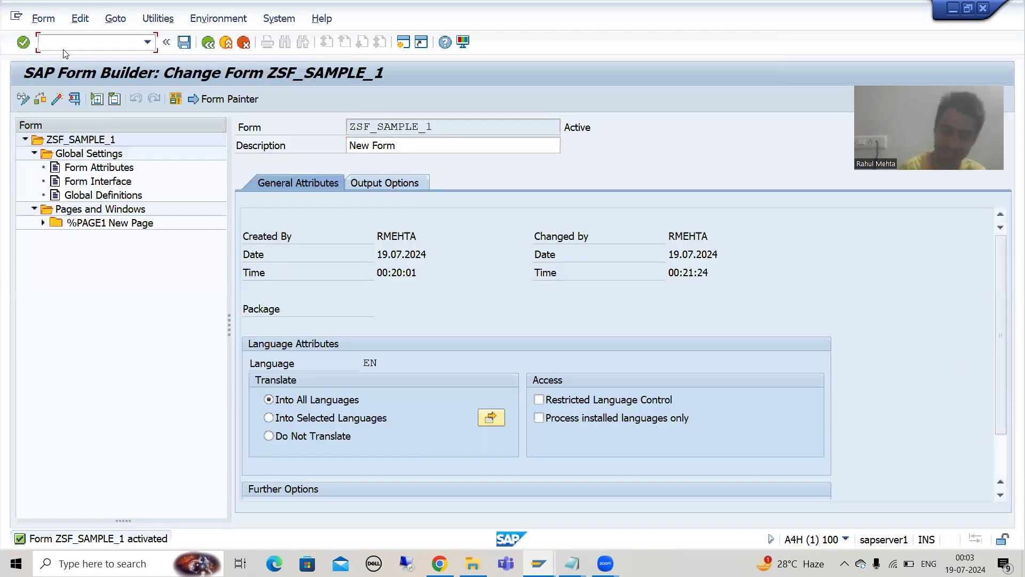
{"action": "type", "text": "/o"}
{"action": "key", "text": "Return"}
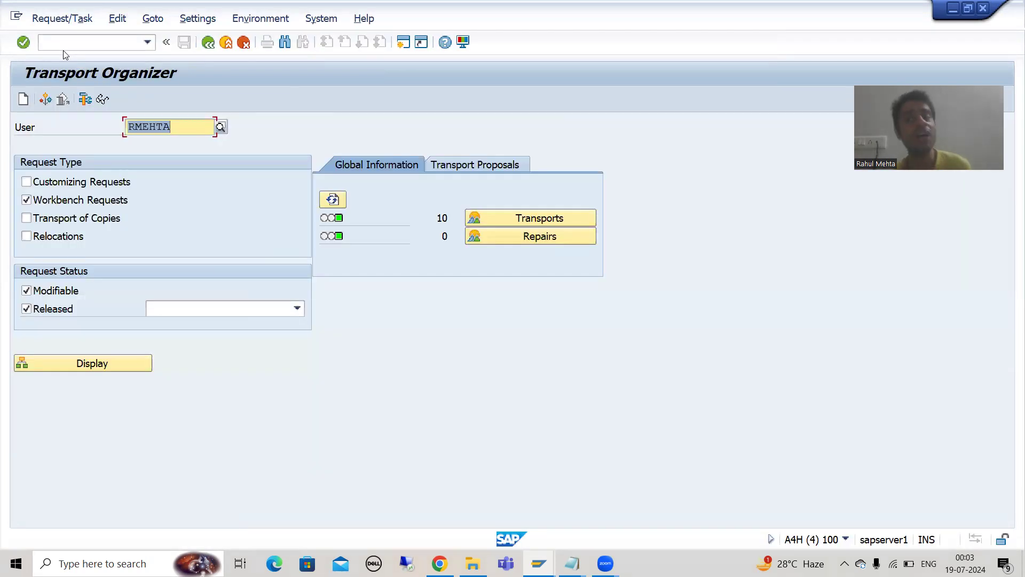
{"action": "left_click", "coordinate": [71, 366]}
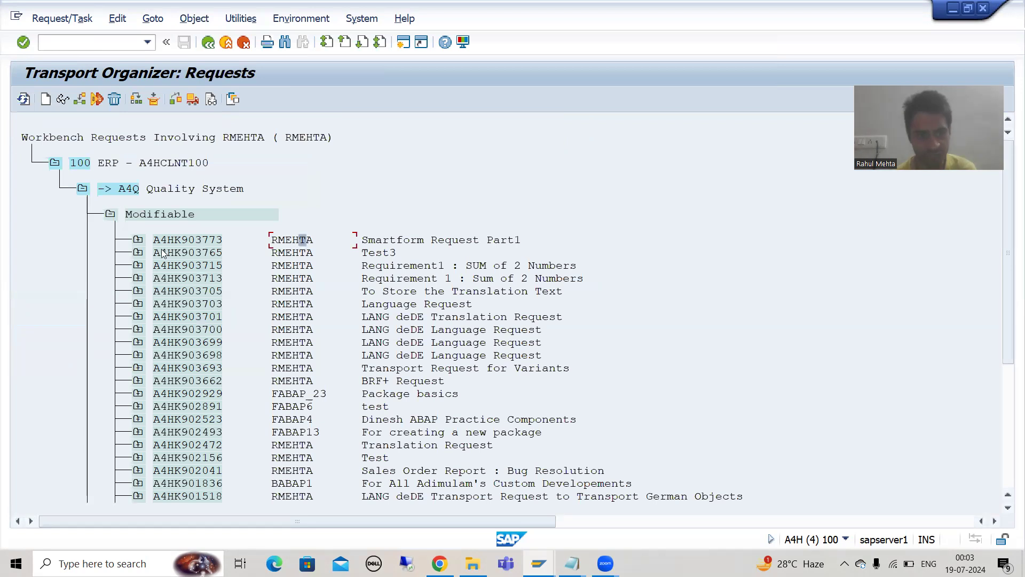
{"action": "left_click", "coordinate": [140, 240]}
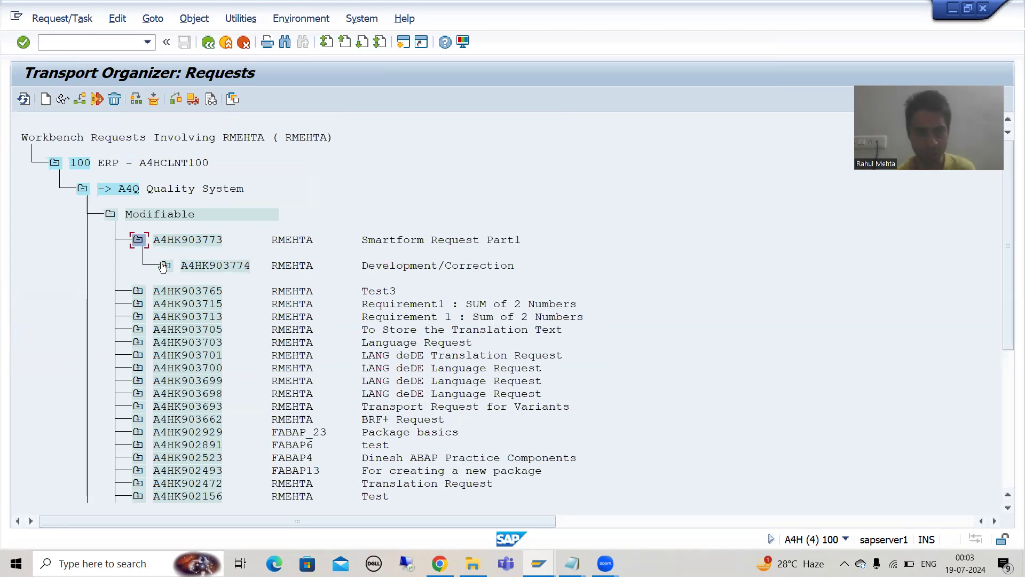
{"action": "left_click", "coordinate": [194, 291]}
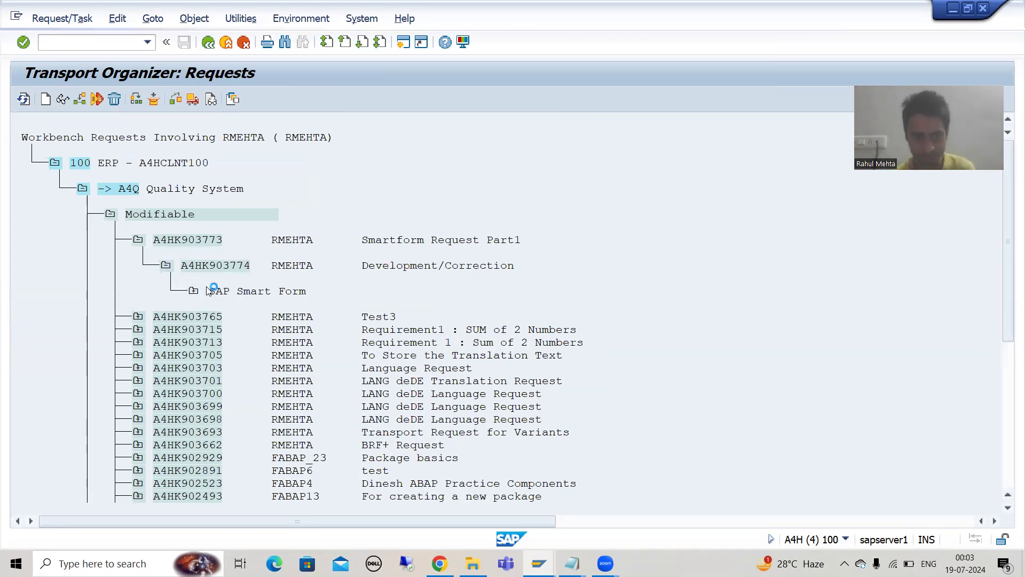
Release the development task and its request Smartform Request Part1, and refresh the transport log.
{"action": "left_click", "coordinate": [196, 101]}
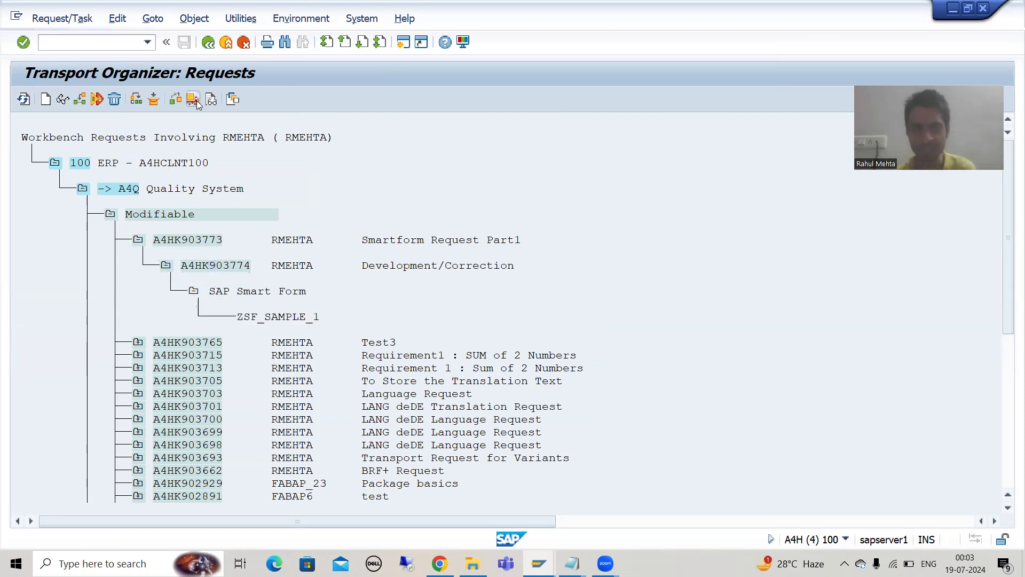
{"action": "left_click", "coordinate": [195, 239]}
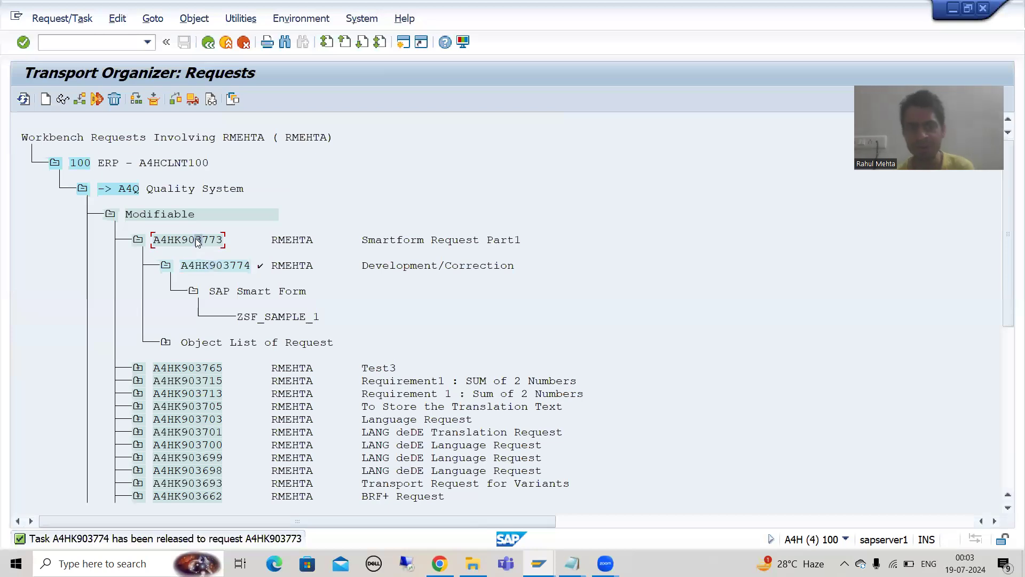
{"action": "left_click", "coordinate": [191, 105]}
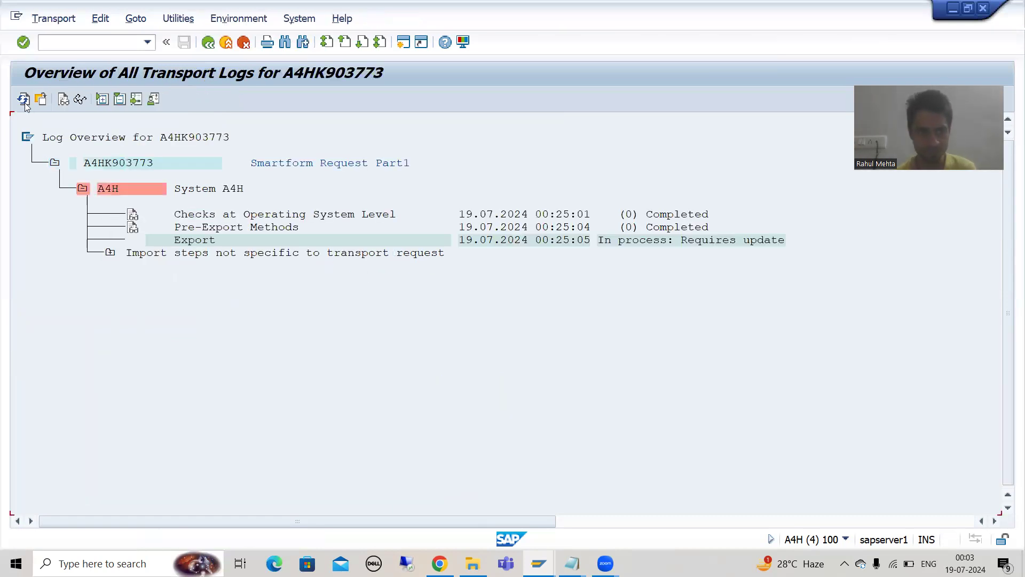
{"action": "left_click", "coordinate": [24, 101]}
{"action": "key", "text": "F3"}
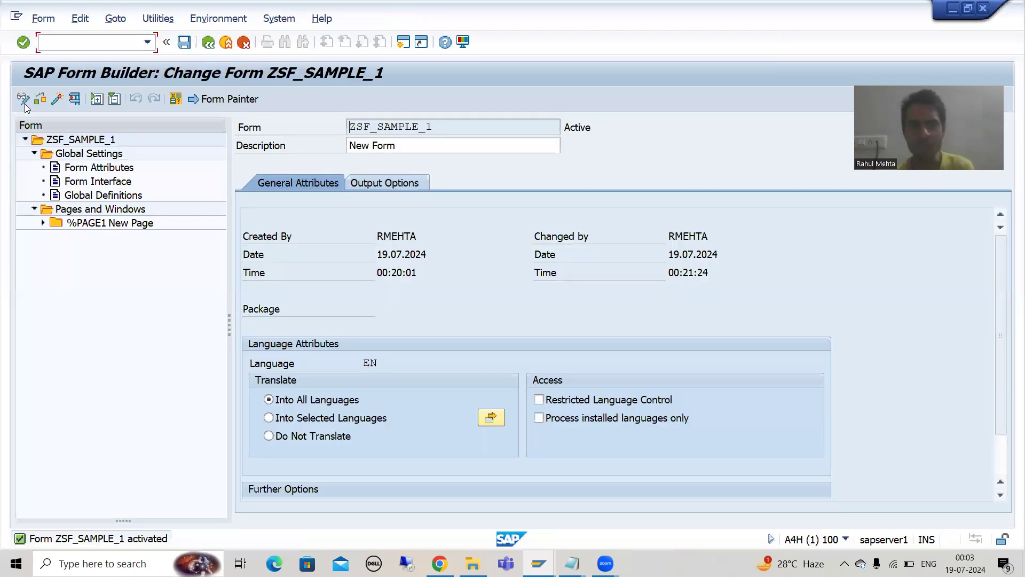
Return to the Find Objects in Requests/Tasks session, rerun the search and check the status of the form's request and task.
{"action": "mouse_move", "coordinate": [539, 563]}
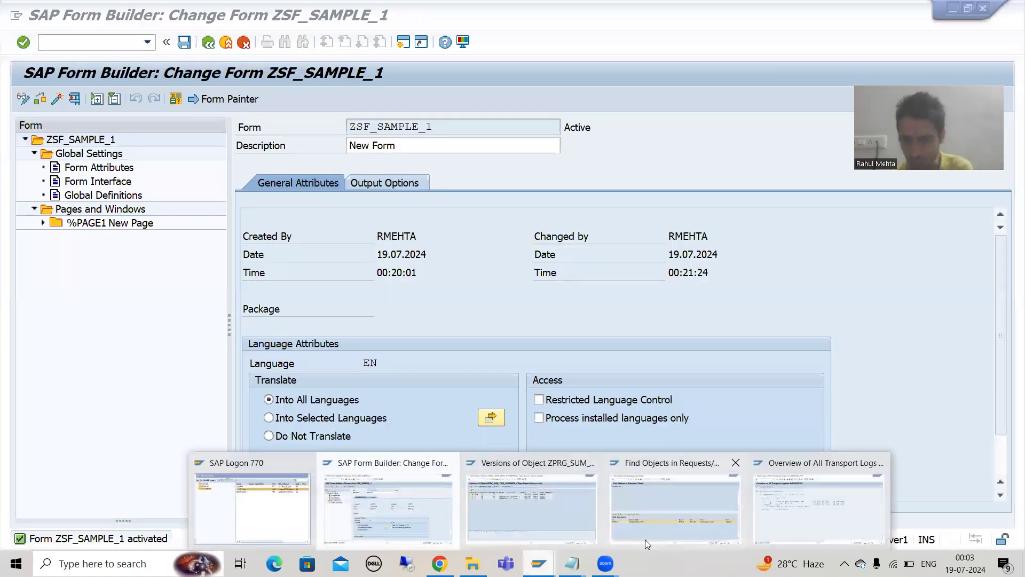
{"action": "left_click", "coordinate": [642, 543]}
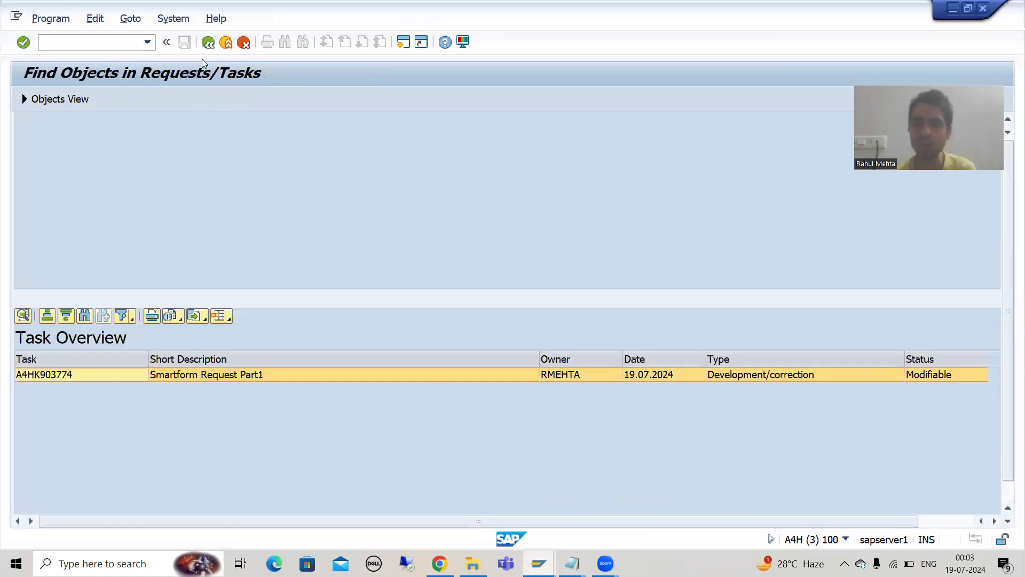
{"action": "key", "text": "F3"}
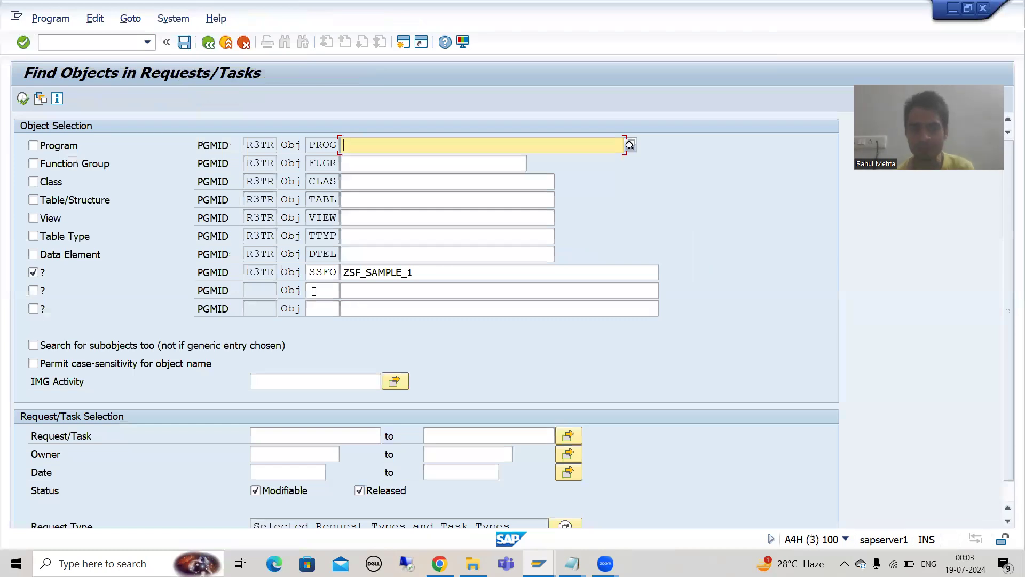
{"action": "left_click", "coordinate": [22, 99]}
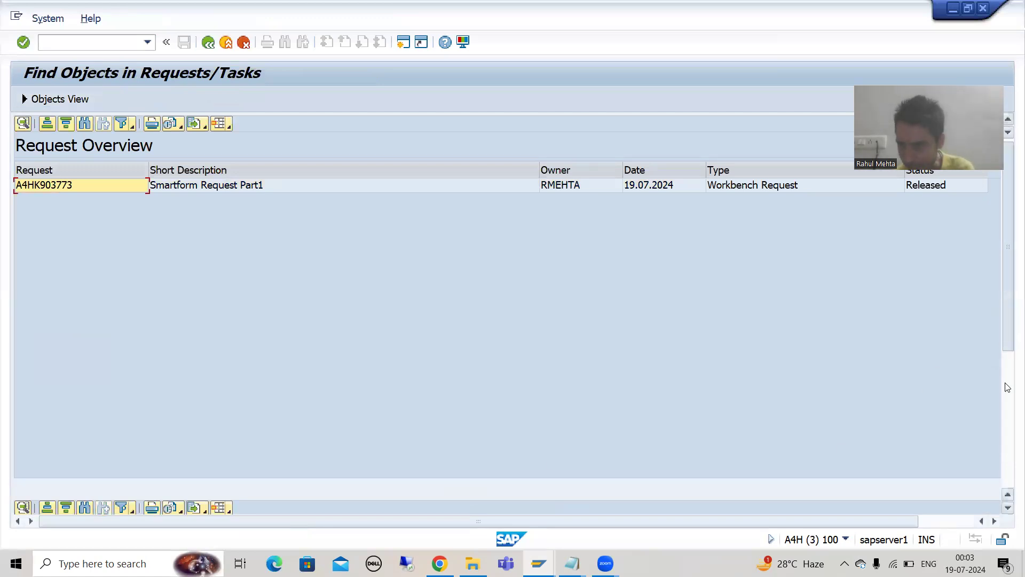
{"action": "scroll", "coordinate": [1011, 356], "scroll_direction": "down", "scroll_amount": 5}
{"action": "left_click", "coordinate": [278, 385]}
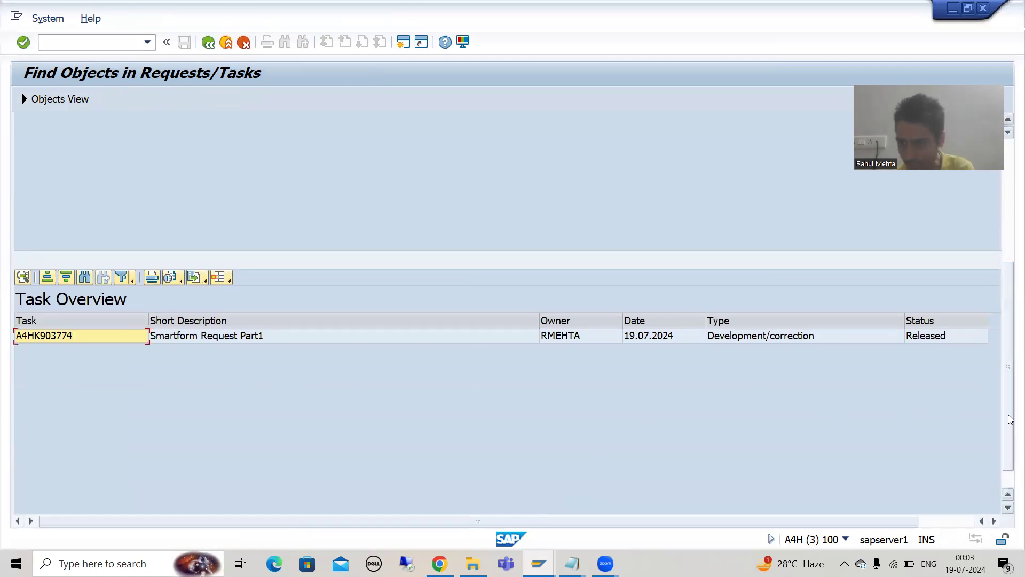
{"action": "scroll", "coordinate": [1010, 419], "scroll_direction": "up", "scroll_amount": 5}
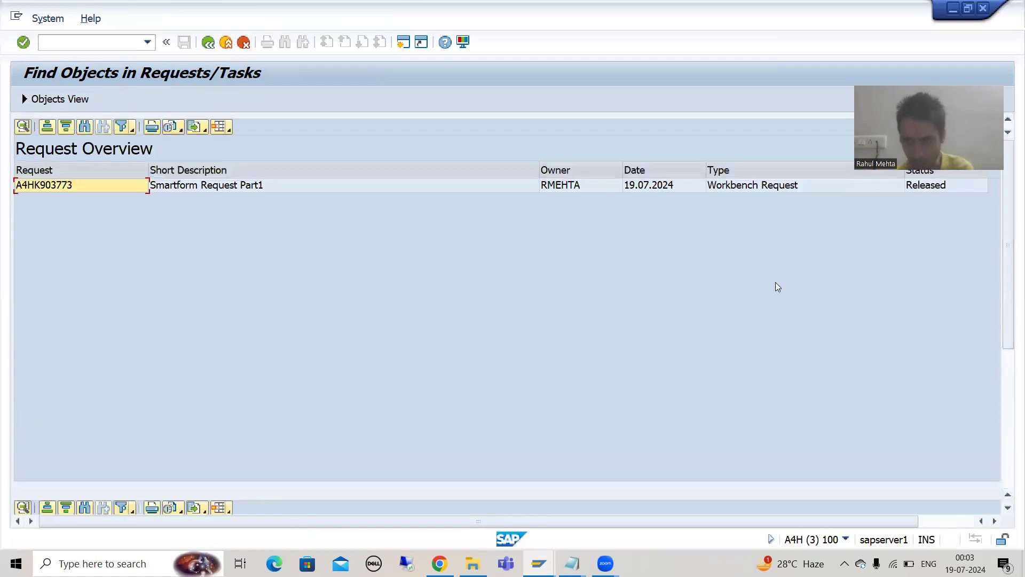
{"action": "left_click", "coordinate": [920, 189]}
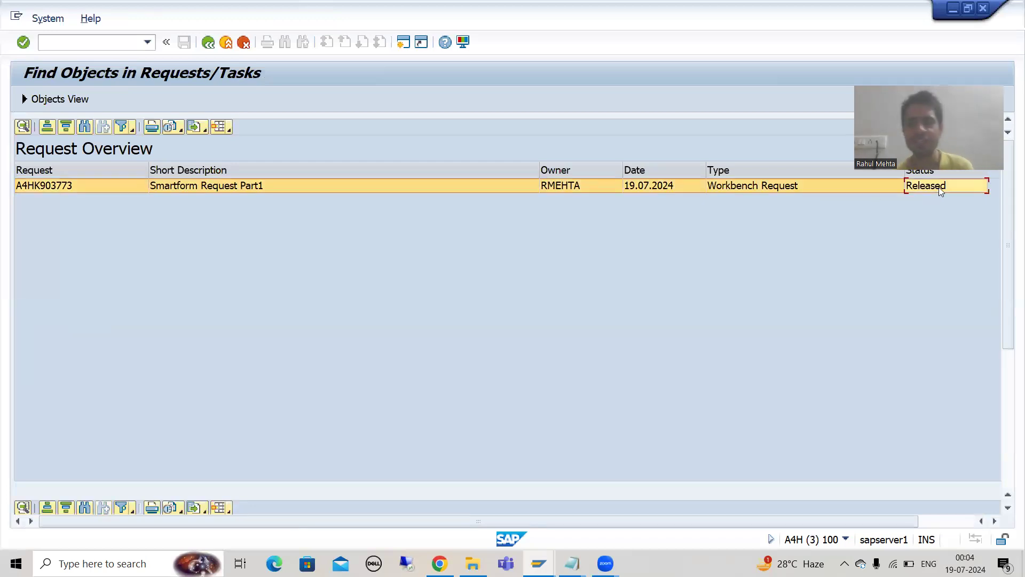
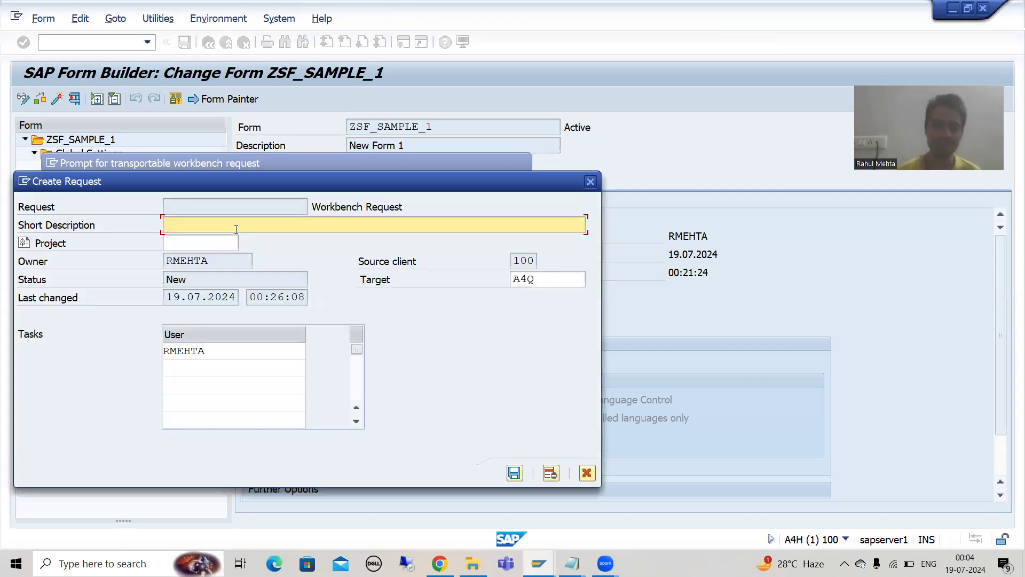
Create a new workbench request for the changed form with the short description "Smartform Request - 2".
{"action": "type", "text": "Smartform Requ"}
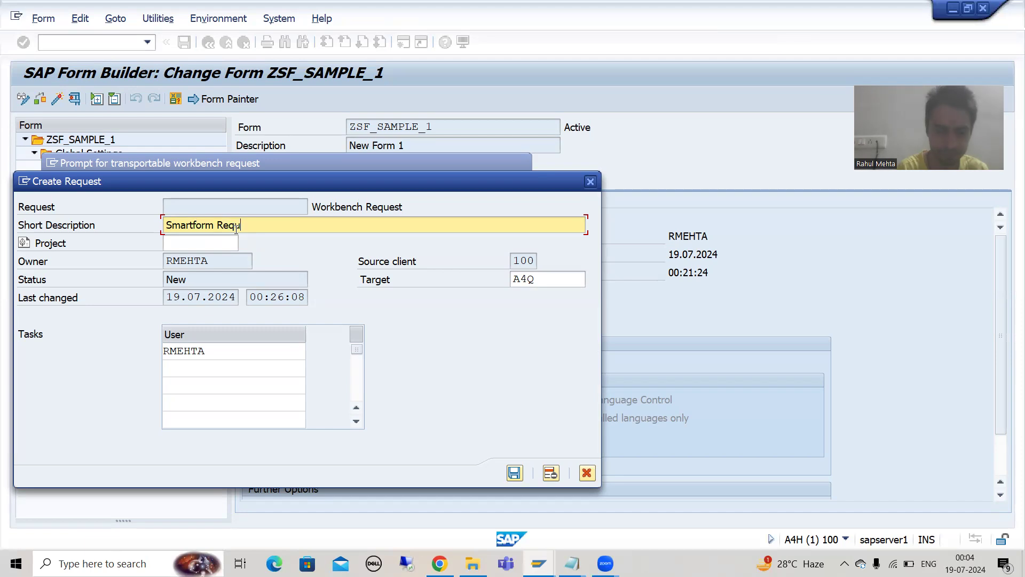
{"action": "type", "text": "est -2"}
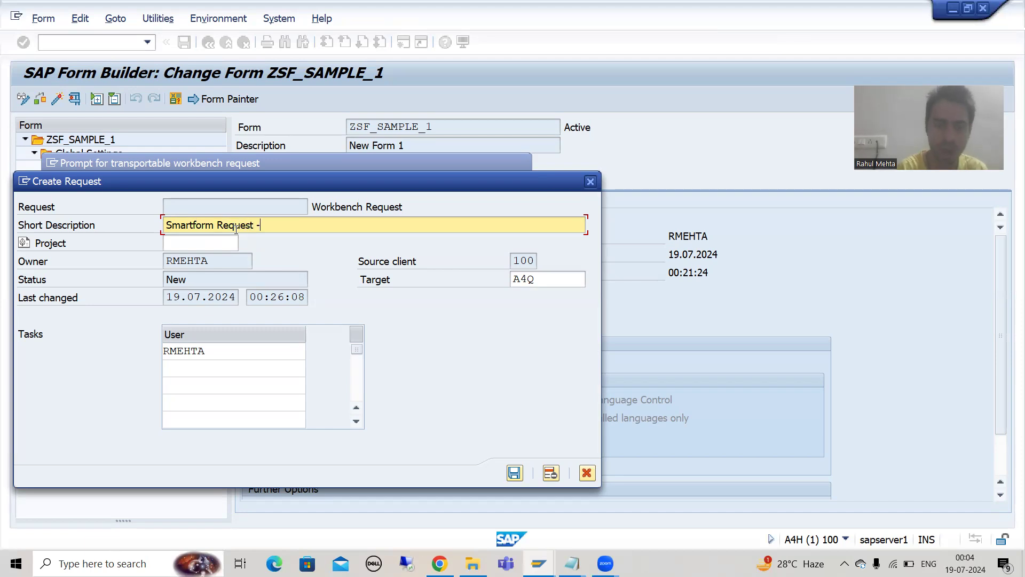
{"action": "key", "text": "BackSpace"}
{"action": "type", "text": "2"}
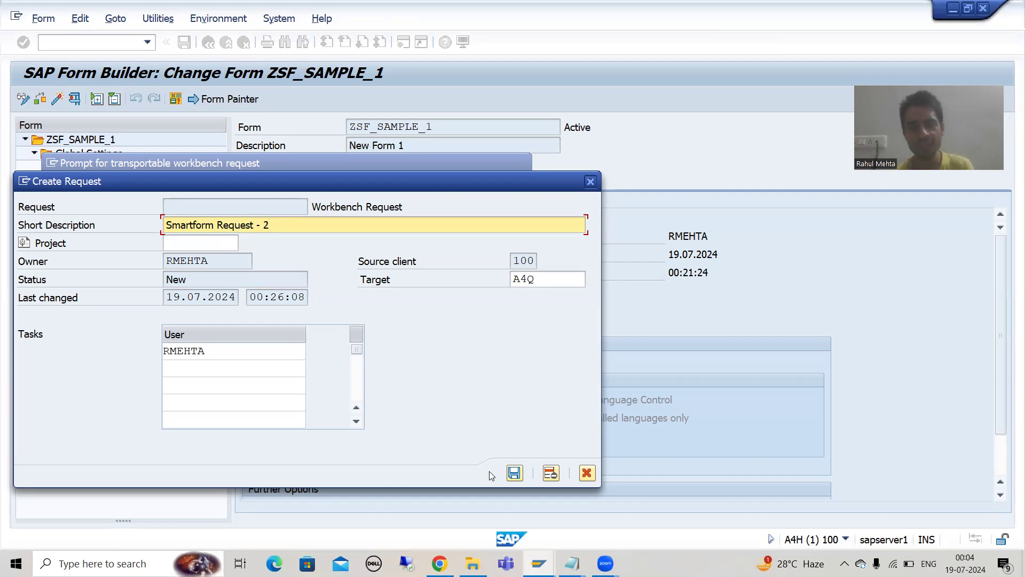
{"action": "left_click", "coordinate": [514, 473]}
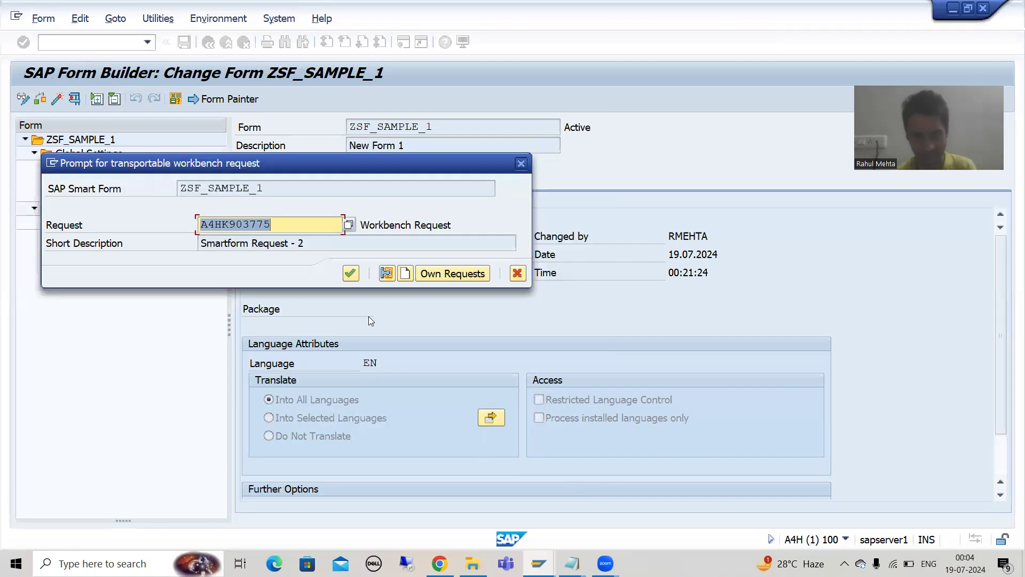
Save the form to the workbench request Smartform Request - 2 and activate it.
{"action": "left_click", "coordinate": [352, 275]}
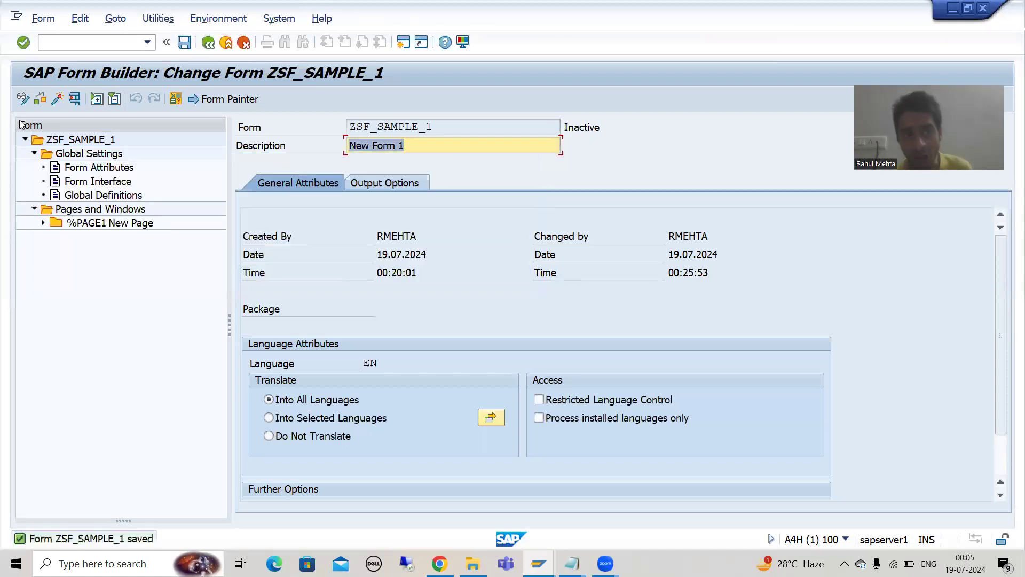
{"action": "left_click", "coordinate": [57, 99]}
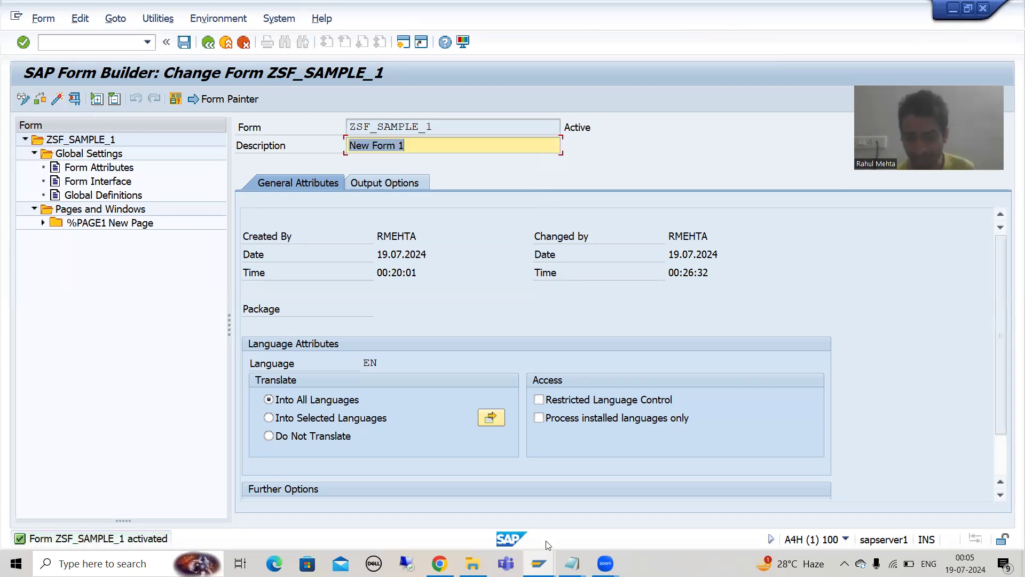
In the session showing the versions of ZPRG_SUM_TWO_NUMBERS, start transaction SE03 and open Find Objects in Requests/Tasks.
{"action": "left_click", "coordinate": [549, 560]}
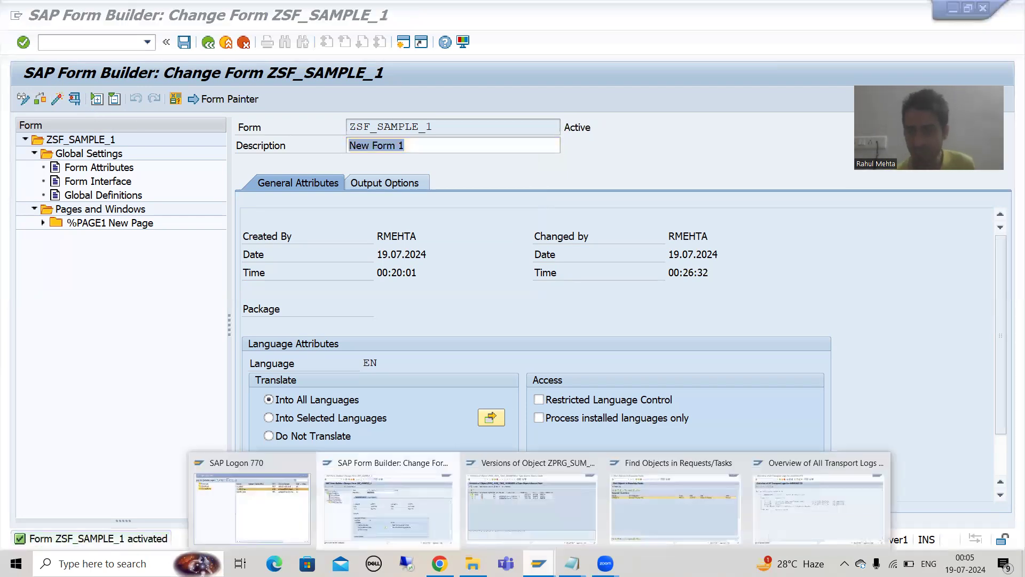
{"action": "left_click", "coordinate": [538, 514]}
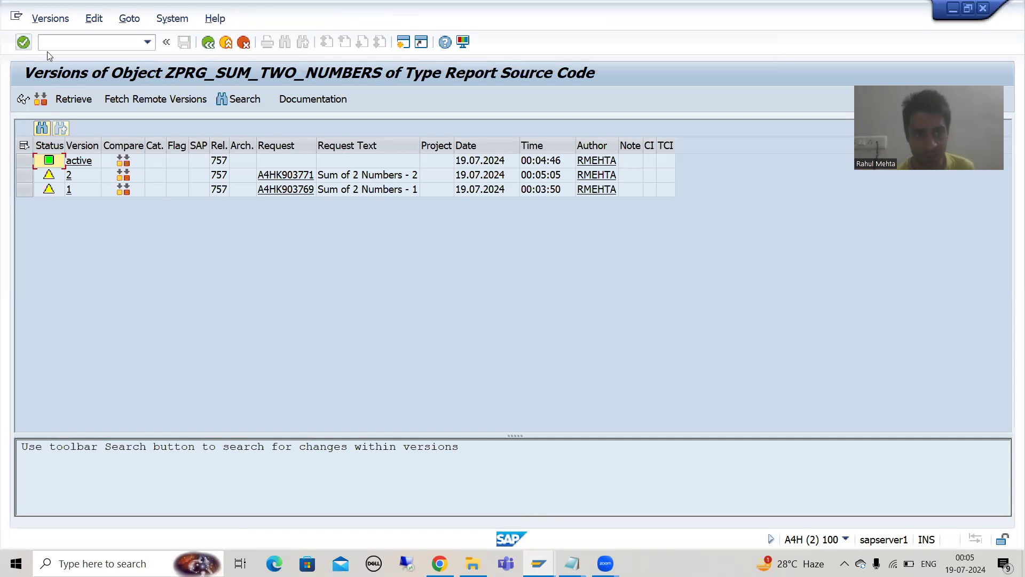
{"action": "left_click", "coordinate": [64, 45]}
{"action": "type", "text": "/nse03"}
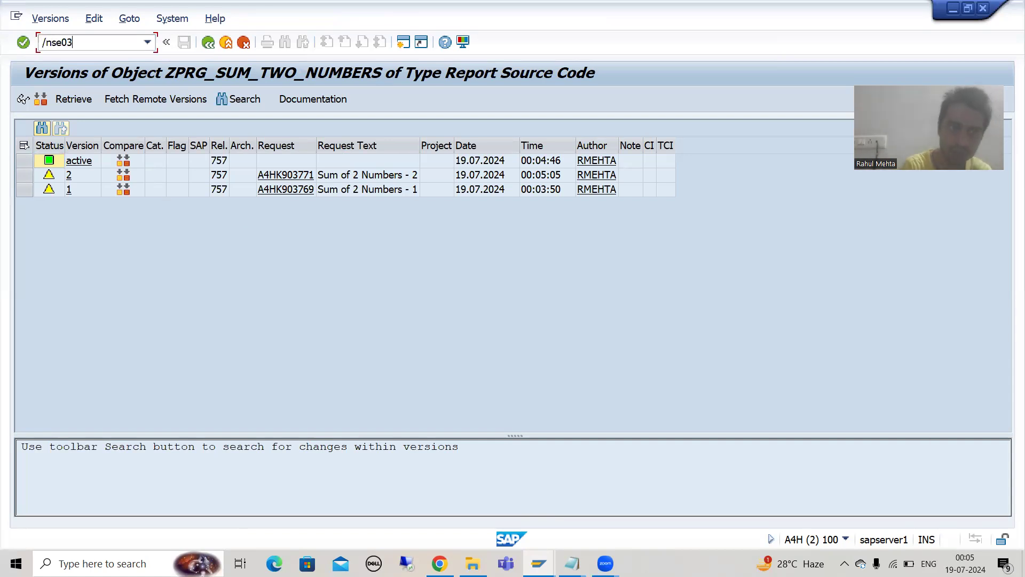
{"action": "key", "text": "Return"}
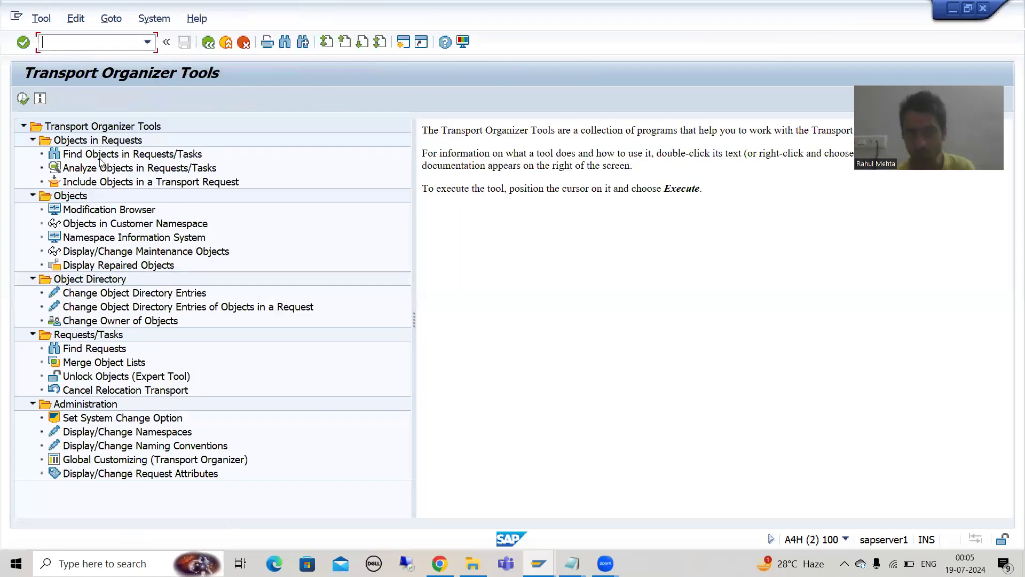
{"action": "double_click", "coordinate": [100, 156]}
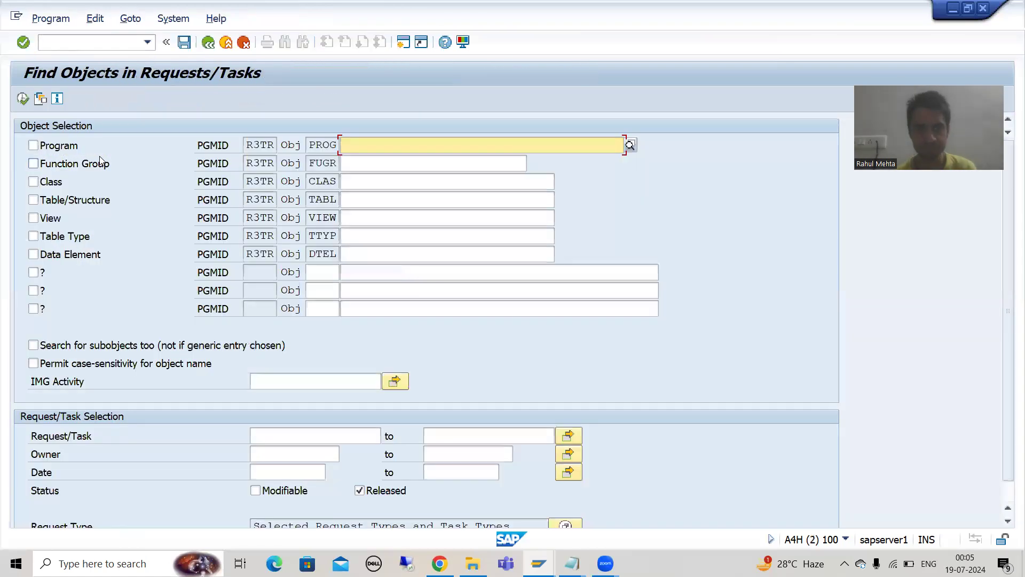
Set the object selection to type SSFO with the form name ZSF_SAMPLE_1, activate that row and include modifiable requests.
{"action": "left_click", "coordinate": [321, 273]}
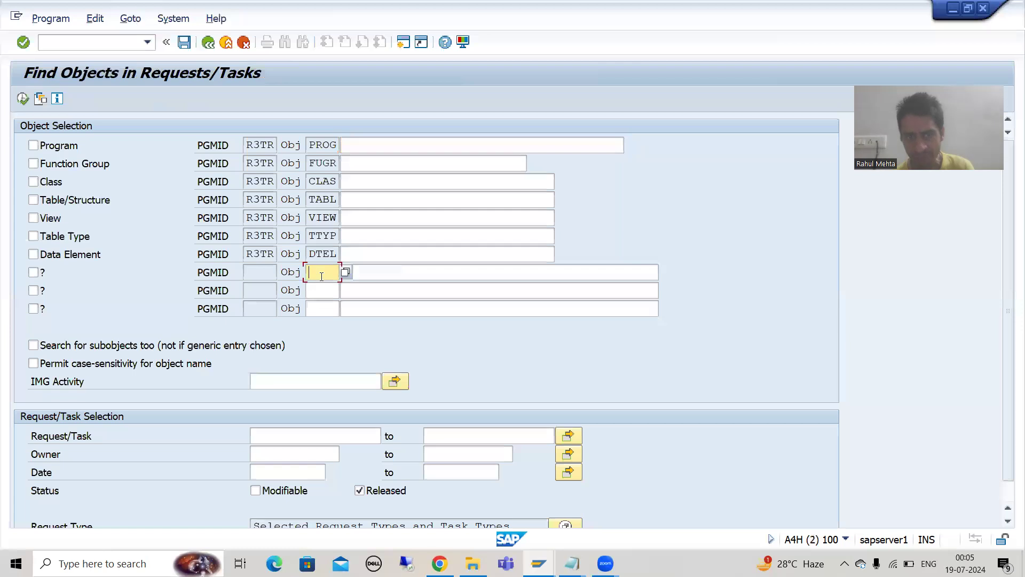
{"action": "left_click", "coordinate": [325, 287]}
{"action": "left_click", "coordinate": [369, 270]}
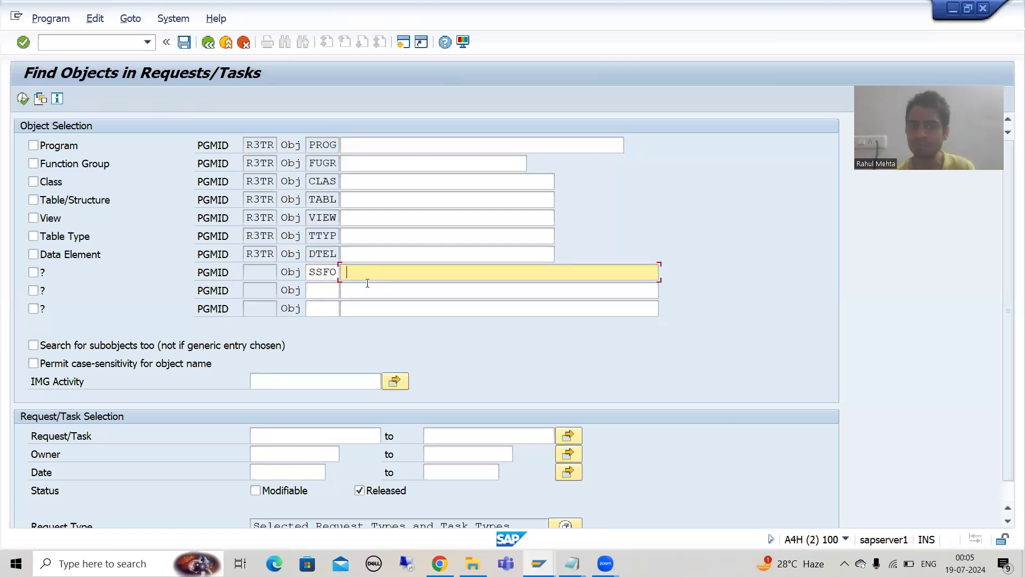
{"action": "key", "text": "alt+Tab"}
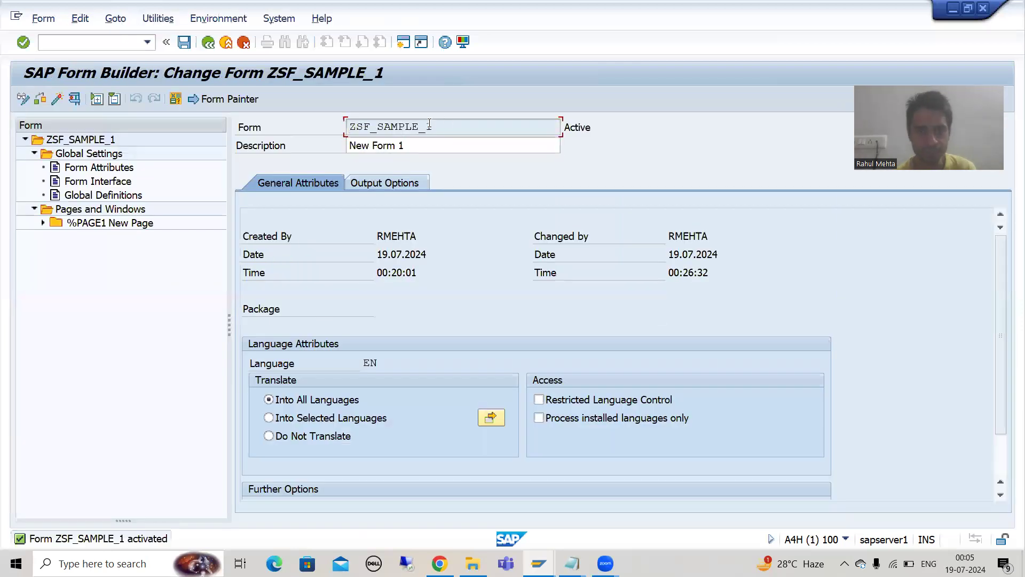
{"action": "left_click_drag", "start_coordinate": [434, 127], "coordinate": [342, 129]}
{"action": "key", "text": "ctrl+c"}
{"action": "key", "text": "alt+Tab"}
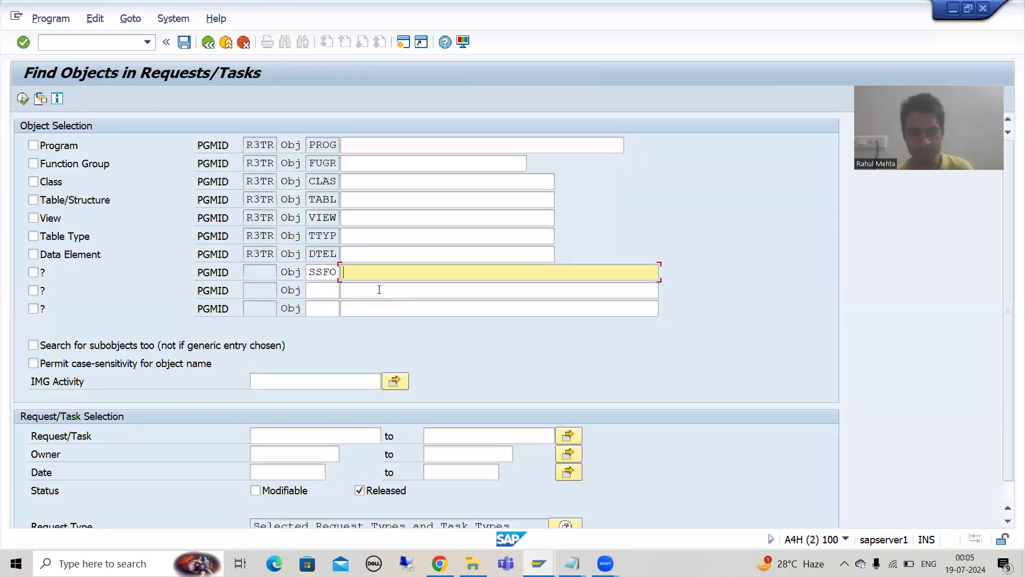
{"action": "key", "text": "ctrl+v"}
{"action": "left_click", "coordinate": [34, 272]}
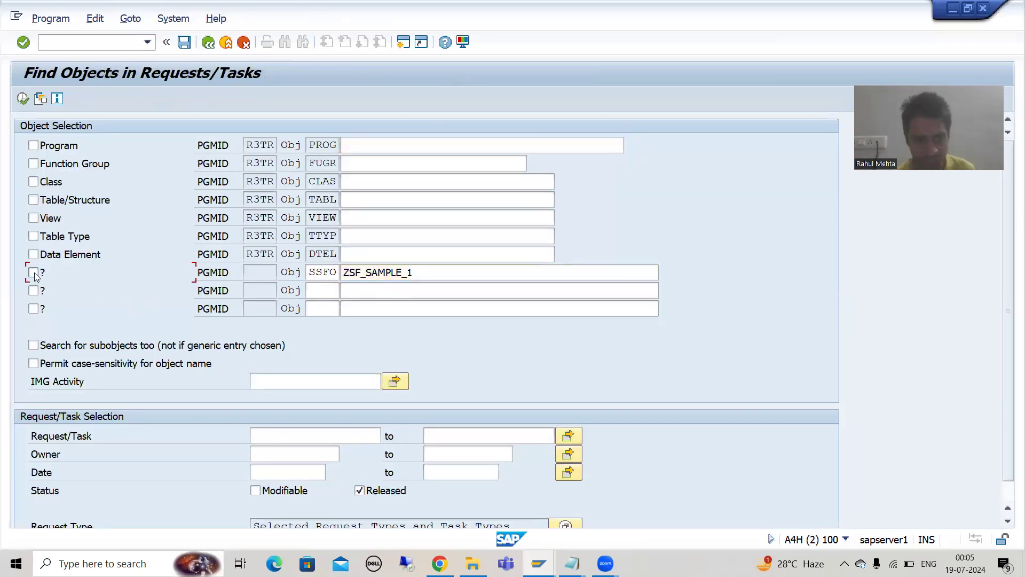
{"action": "left_click", "coordinate": [254, 492]}
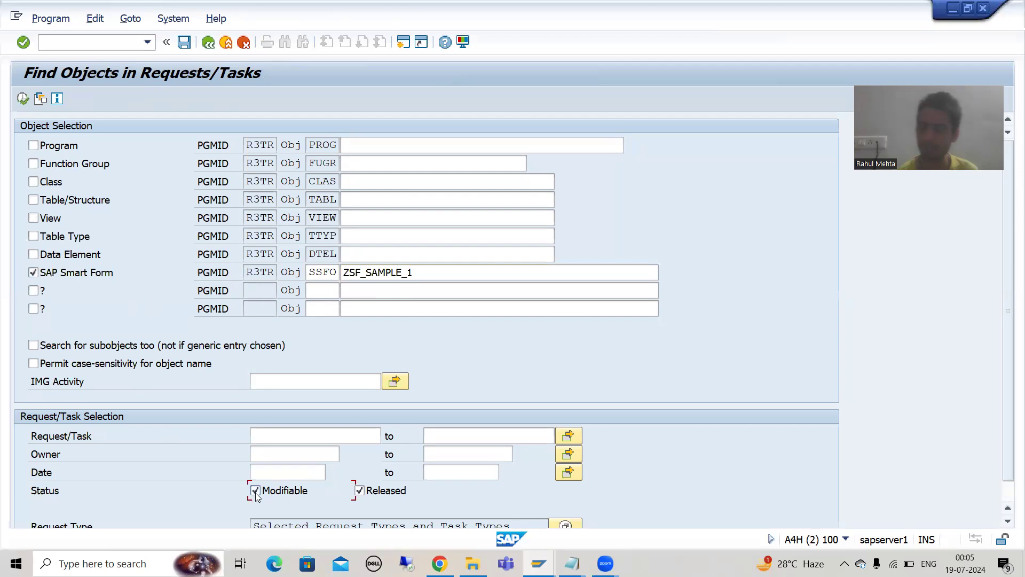
Run the object search and check the status of the listed requests and of the task for Smartform Request - 2.
{"action": "left_click", "coordinate": [22, 99]}
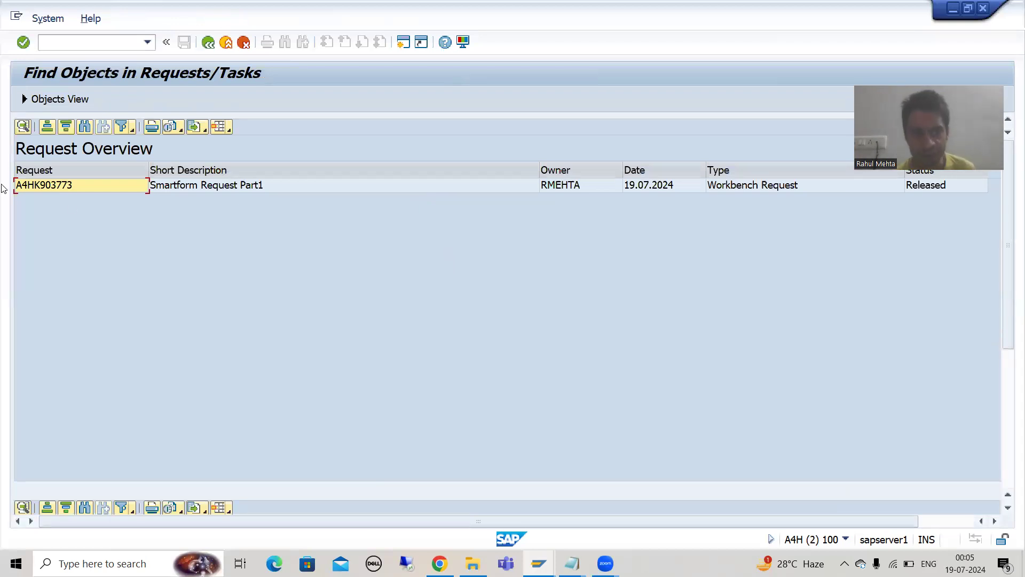
{"action": "left_click", "coordinate": [35, 189]}
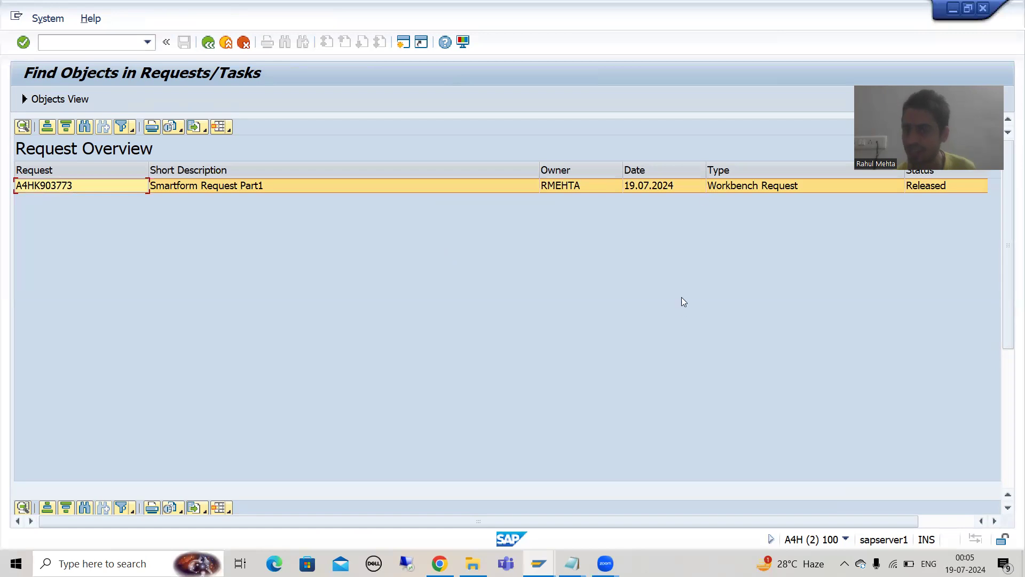
{"action": "left_click_drag", "start_coordinate": [1003, 336], "coordinate": [1004, 432]}
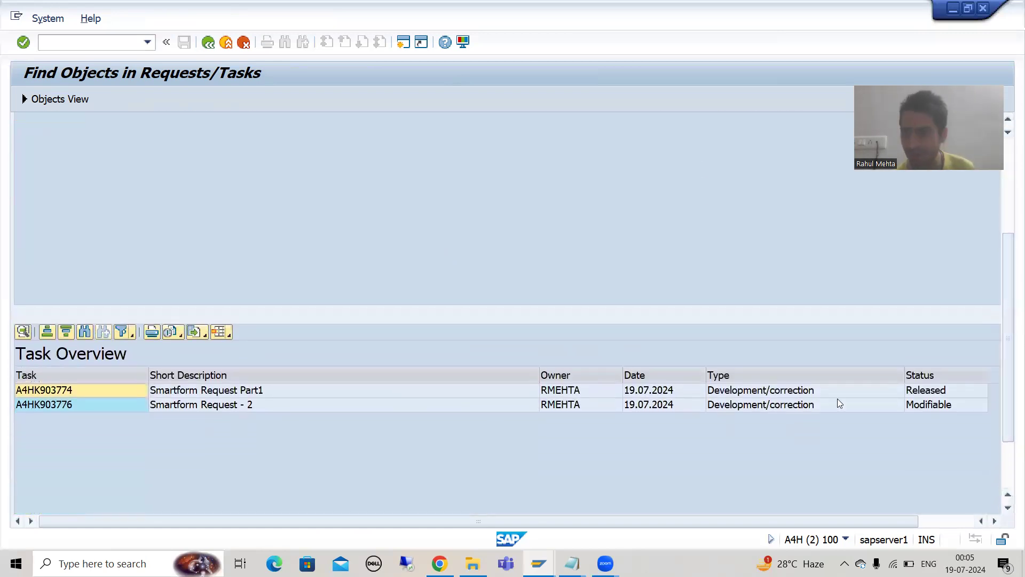
{"action": "left_click", "coordinate": [868, 406]}
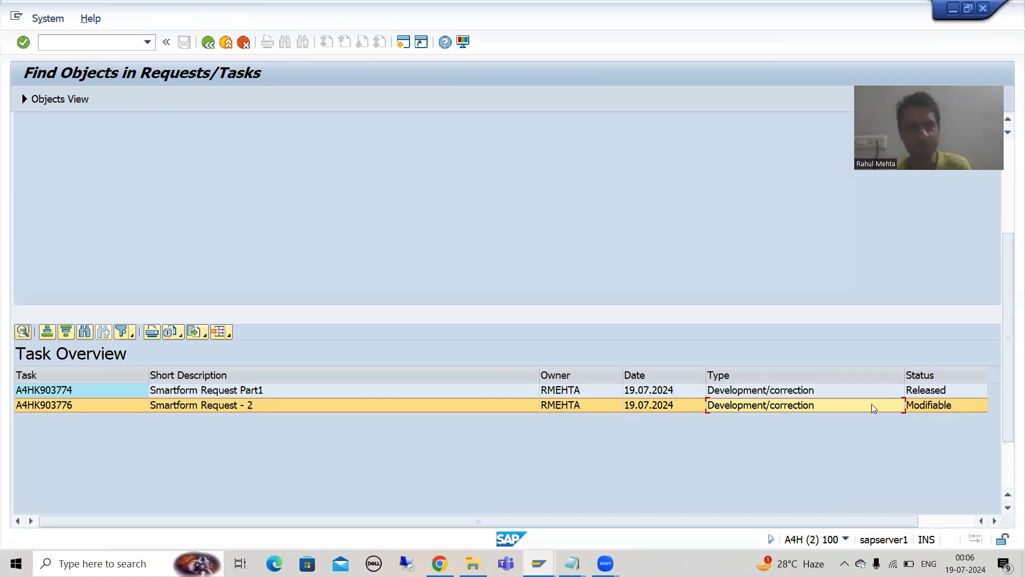
Return to the Transport Organizer session, redisplay the workbench requests and expand Smartform Request - 2 down to its task's objects.
{"action": "key", "text": "alt+Tab"}
{"action": "mouse_move", "coordinate": [538, 563]}
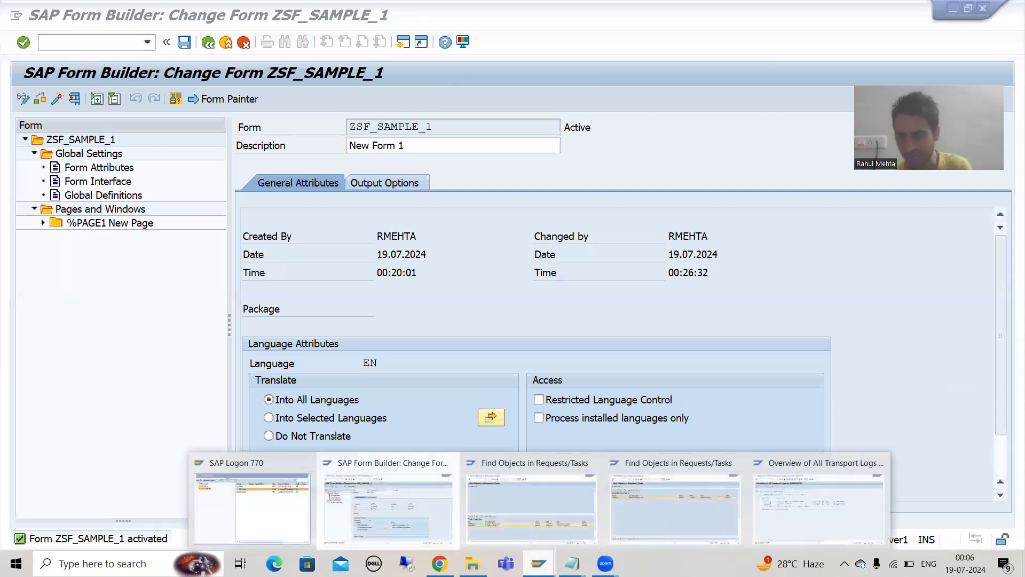
{"action": "left_click", "coordinate": [781, 516]}
{"action": "left_click", "coordinate": [208, 42]}
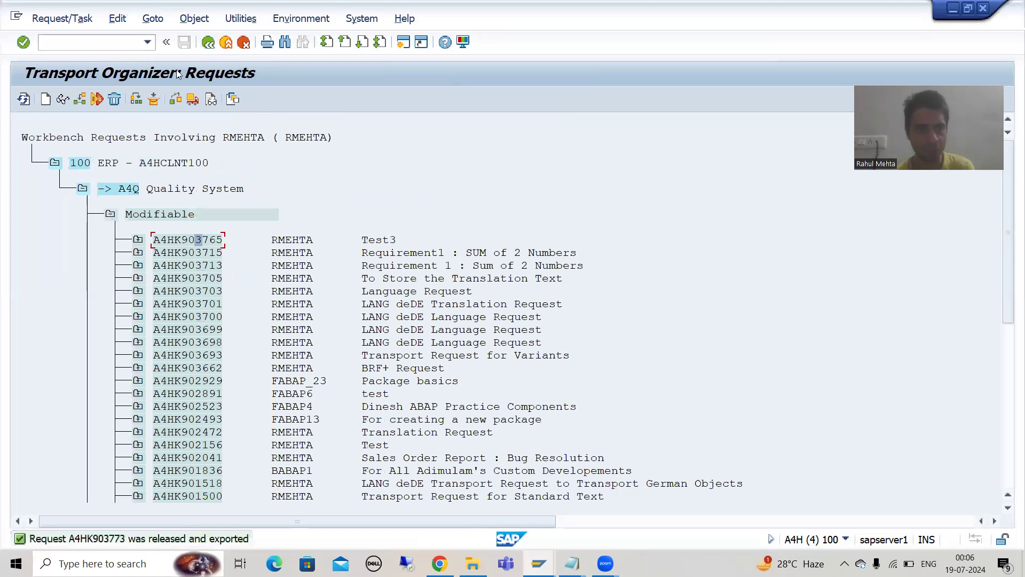
{"action": "key", "text": "F3"}
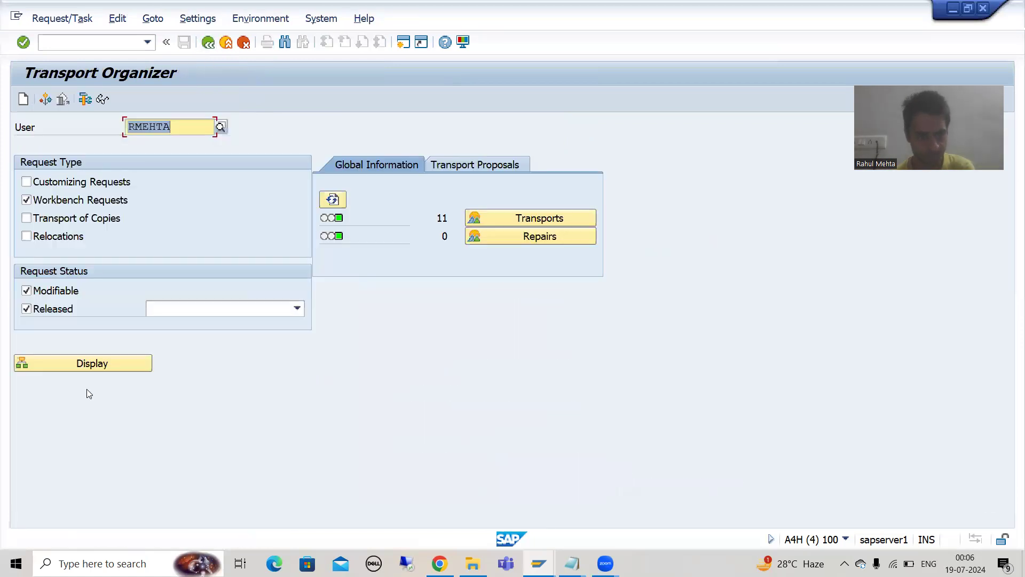
{"action": "left_click", "coordinate": [87, 367]}
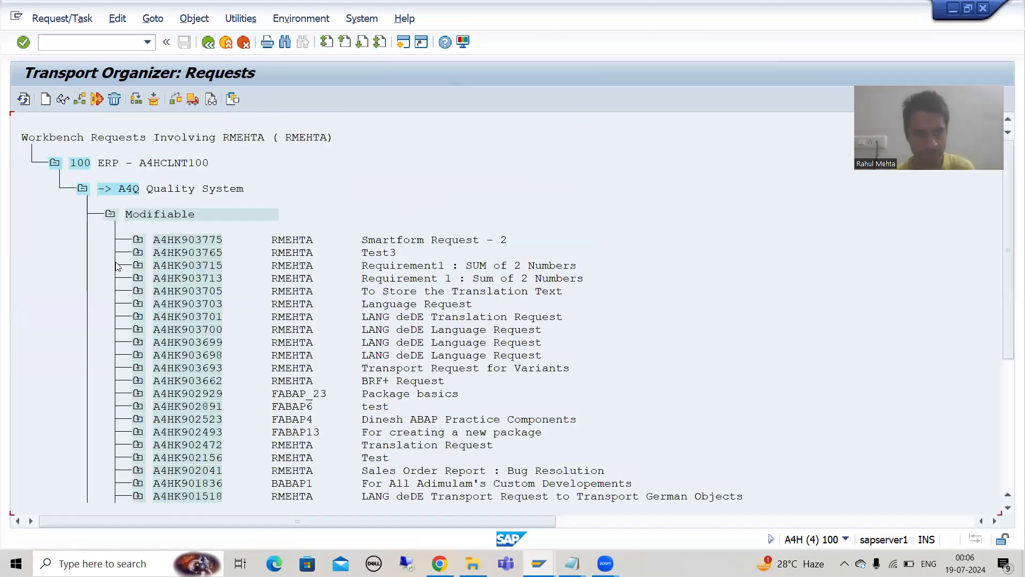
{"action": "left_click", "coordinate": [137, 239]}
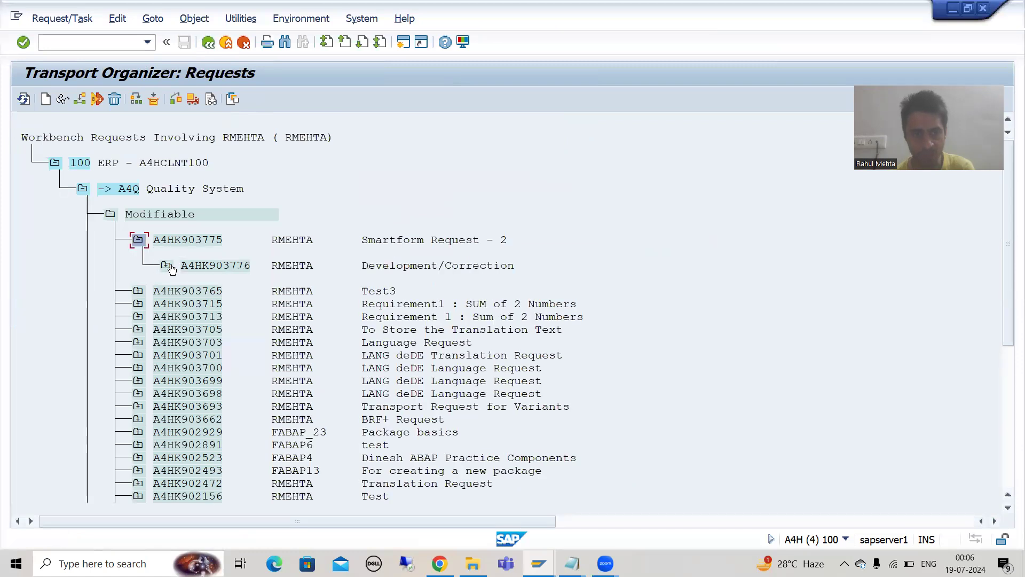
{"action": "left_click", "coordinate": [167, 266]}
Release the development task and its request Smartform Request - 2, refresh the transport log and leave it.
{"action": "left_click", "coordinate": [228, 266]}
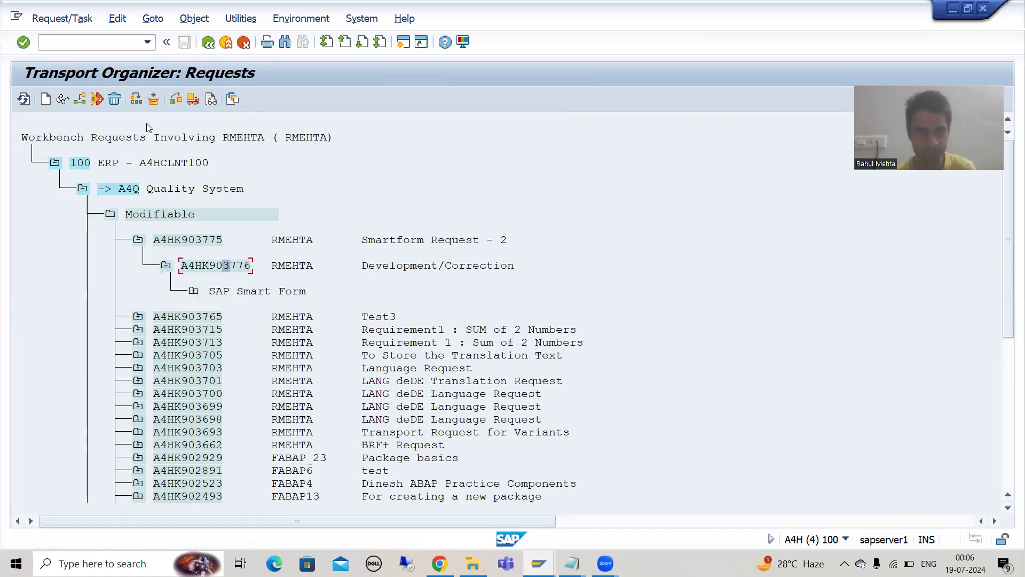
{"action": "left_click", "coordinate": [193, 99]}
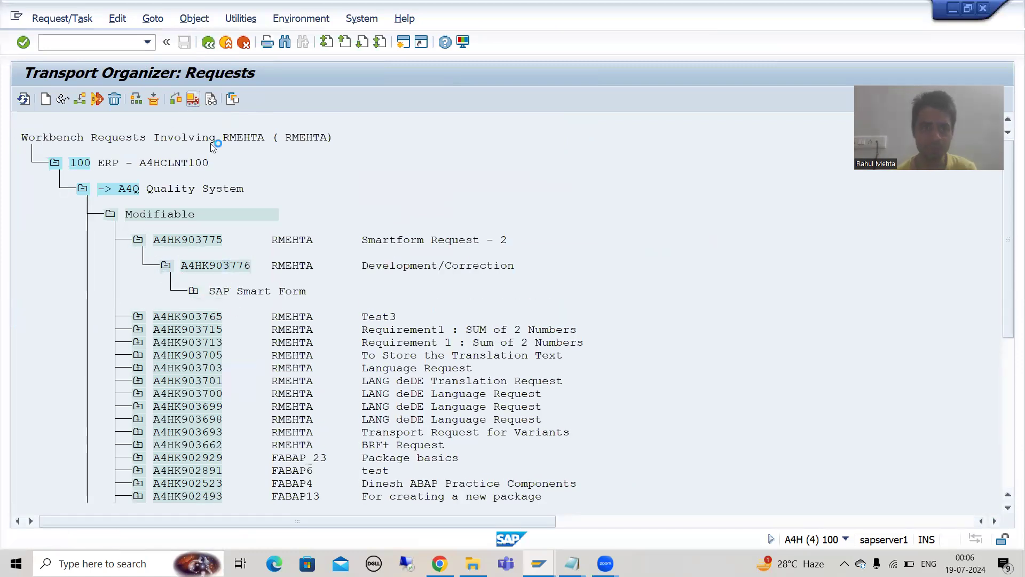
{"action": "left_click", "coordinate": [221, 242]}
{"action": "left_click", "coordinate": [194, 99]}
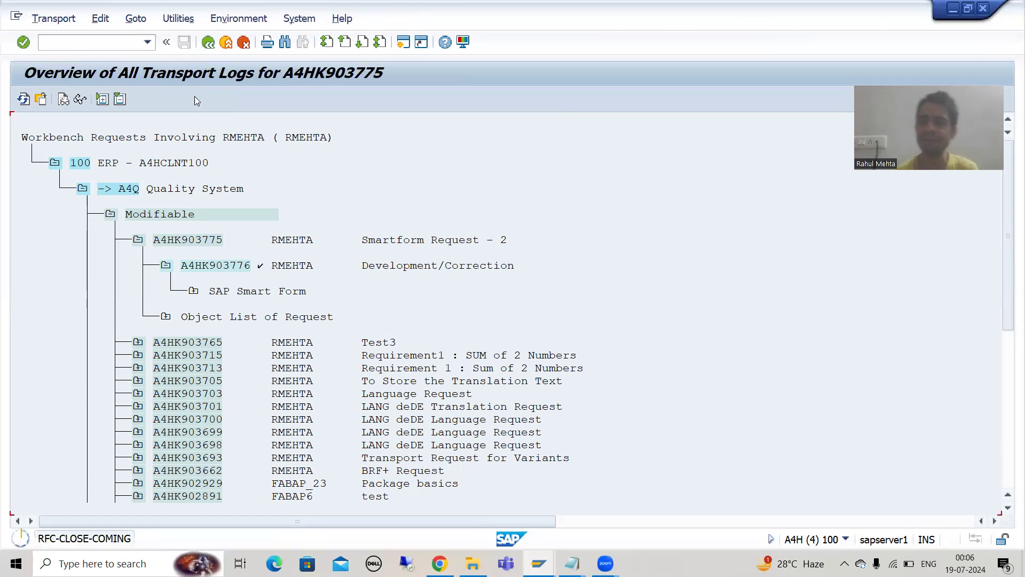
{"action": "left_click", "coordinate": [24, 100]}
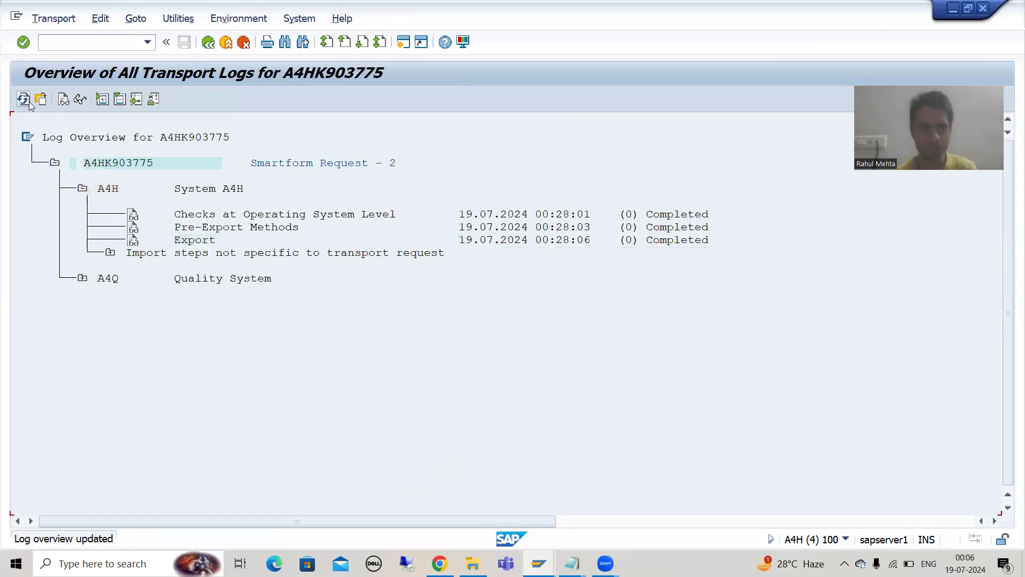
{"action": "key", "text": "F3"}
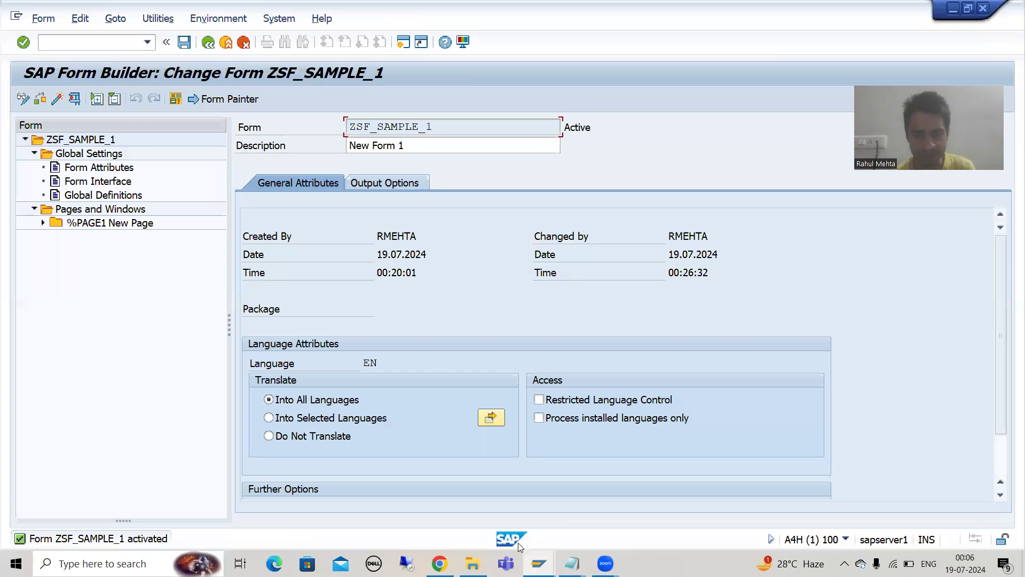
In the earlier Find Objects in Requests/Tasks session, rerun the search for ZSF_SAMPLE_1 and check the type and description of both Smart Form requests.
{"action": "mouse_move", "coordinate": [539, 563]}
{"action": "left_click", "coordinate": [642, 520]}
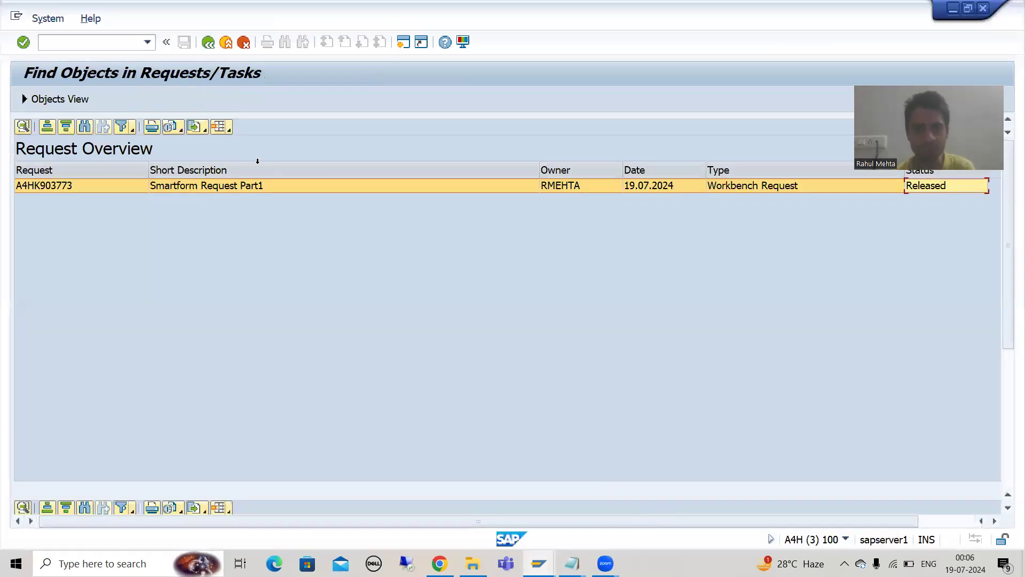
{"action": "key", "text": "F3"}
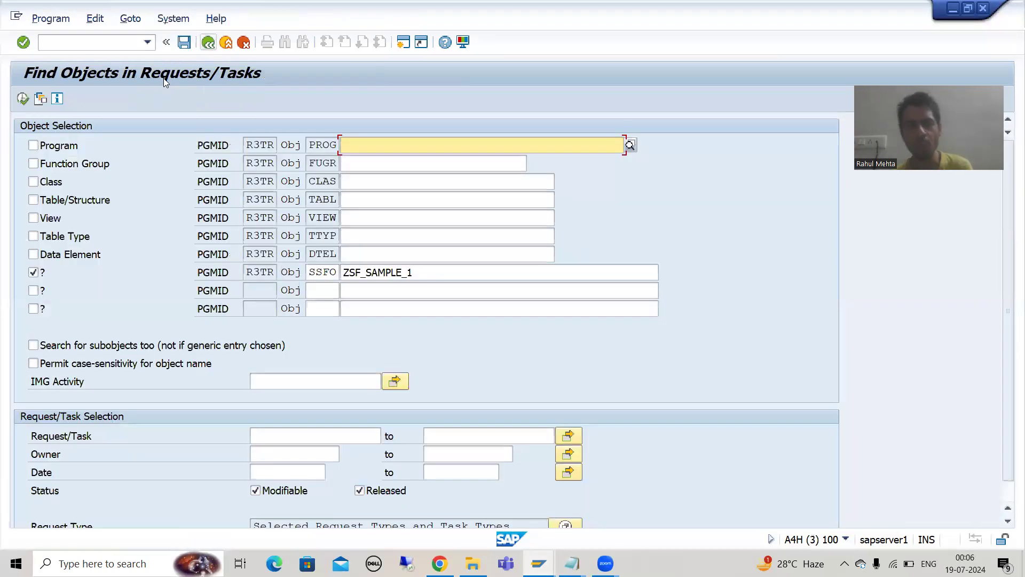
{"action": "left_click", "coordinate": [22, 98]}
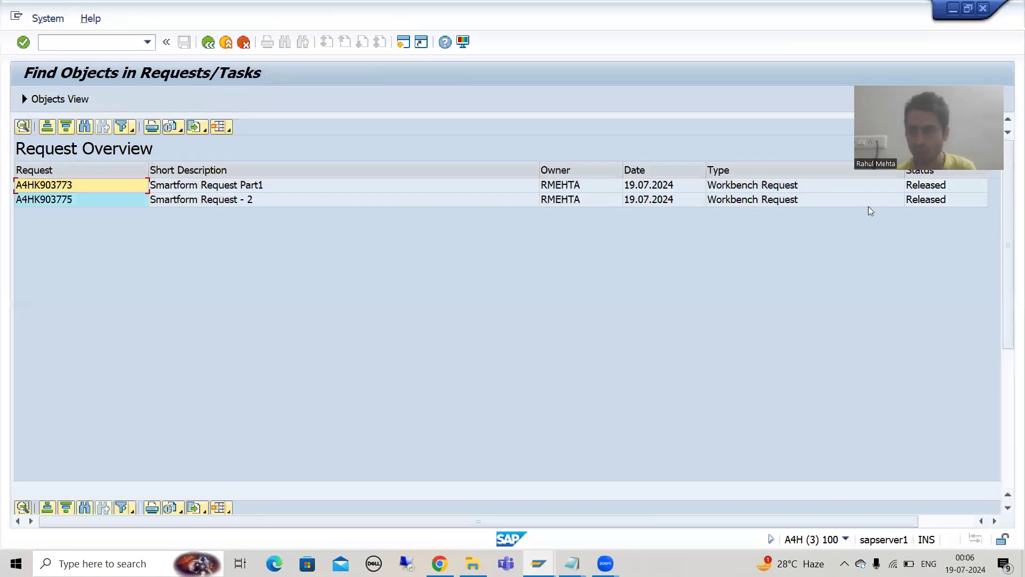
{"action": "left_click", "coordinate": [750, 185]}
{"action": "left_click", "coordinate": [716, 201]}
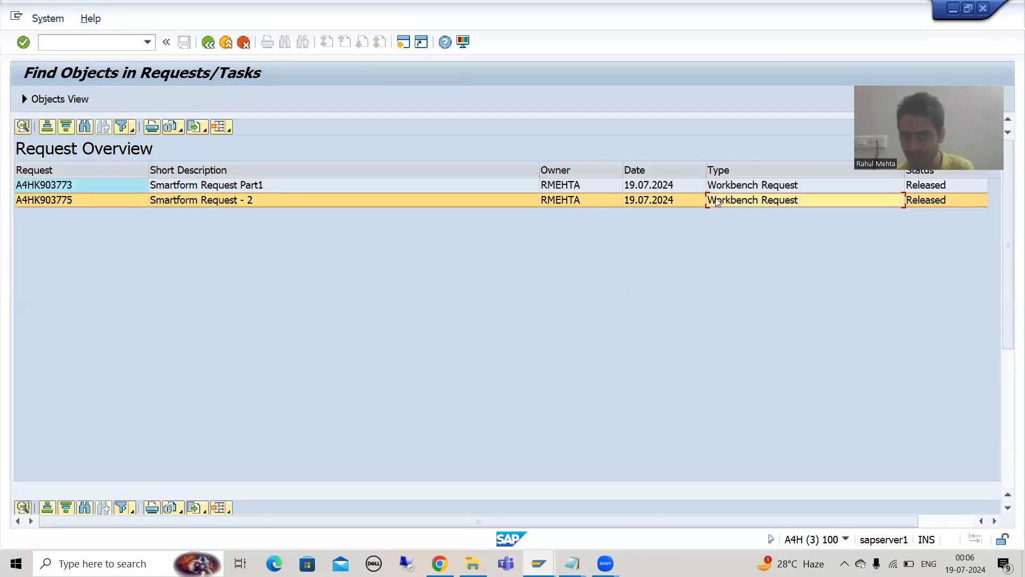
{"action": "left_click", "coordinate": [235, 187]}
{"action": "left_click", "coordinate": [230, 202]}
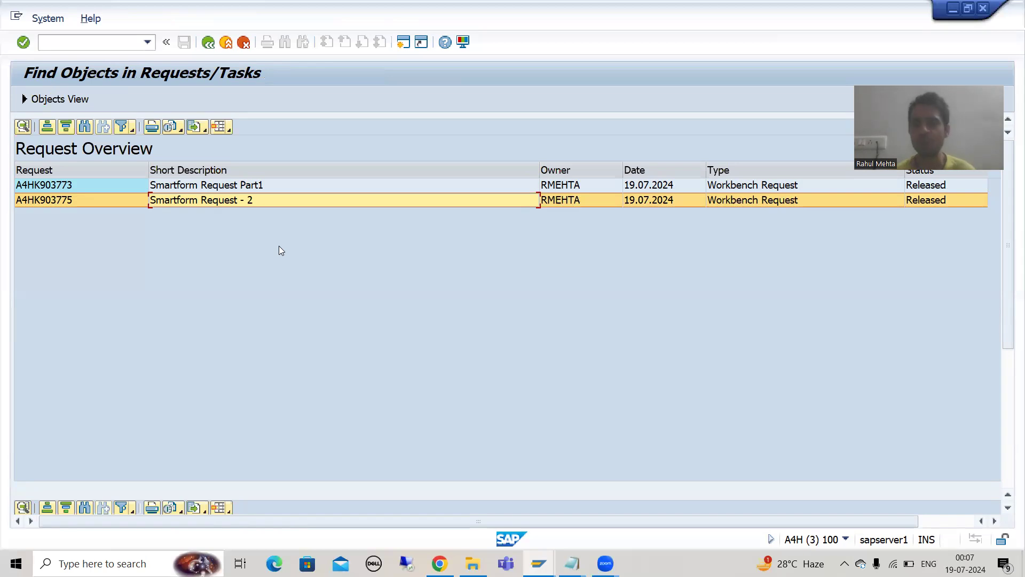
Switch to Notepad to review the note on Version Management in Smartforms, and return to the request search results.
{"action": "left_click", "coordinate": [572, 563]}
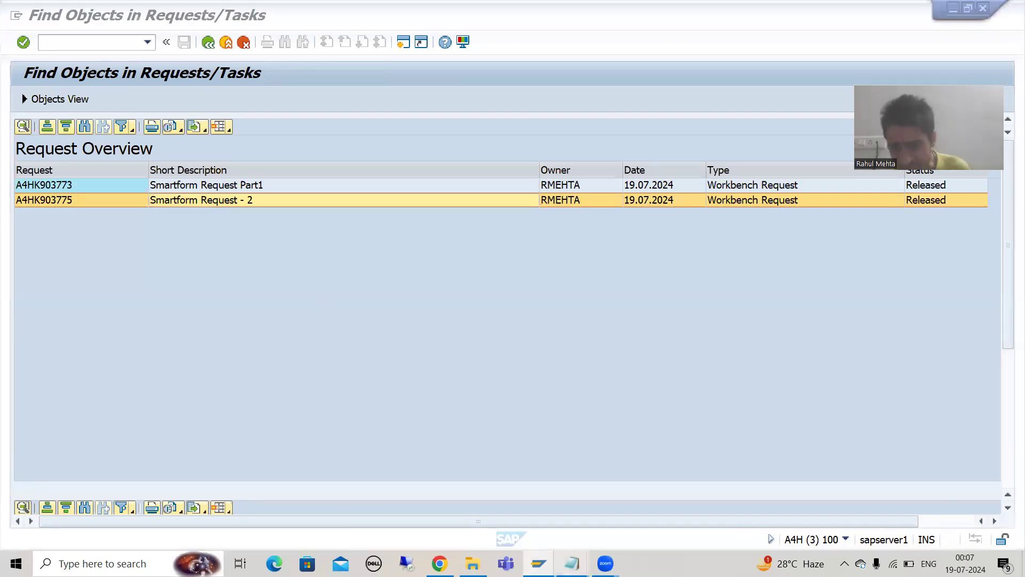
{"action": "left_click", "coordinate": [661, 497]}
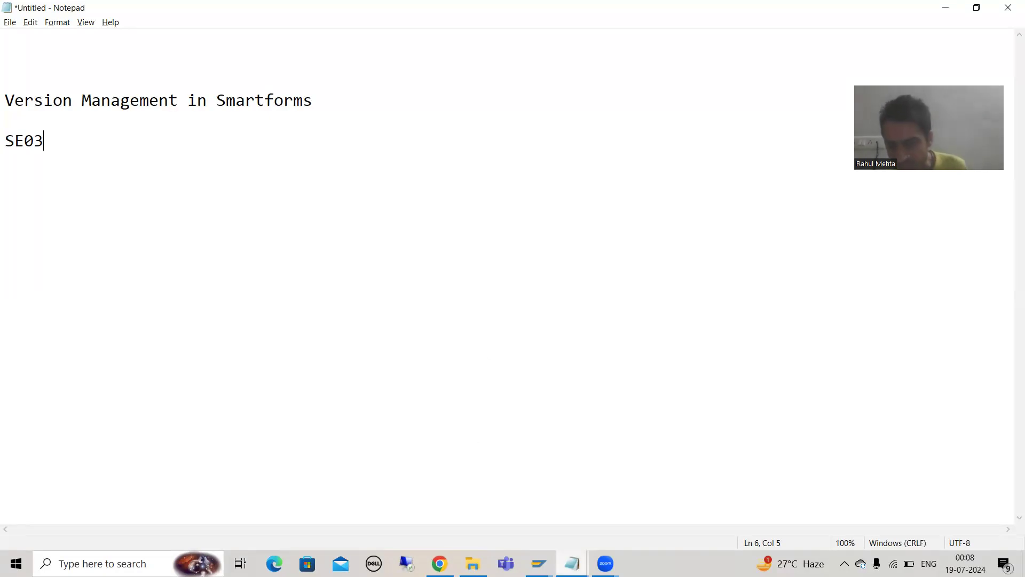
{"action": "mouse_move", "coordinate": [539, 563]}
{"action": "left_click", "coordinate": [657, 522]}
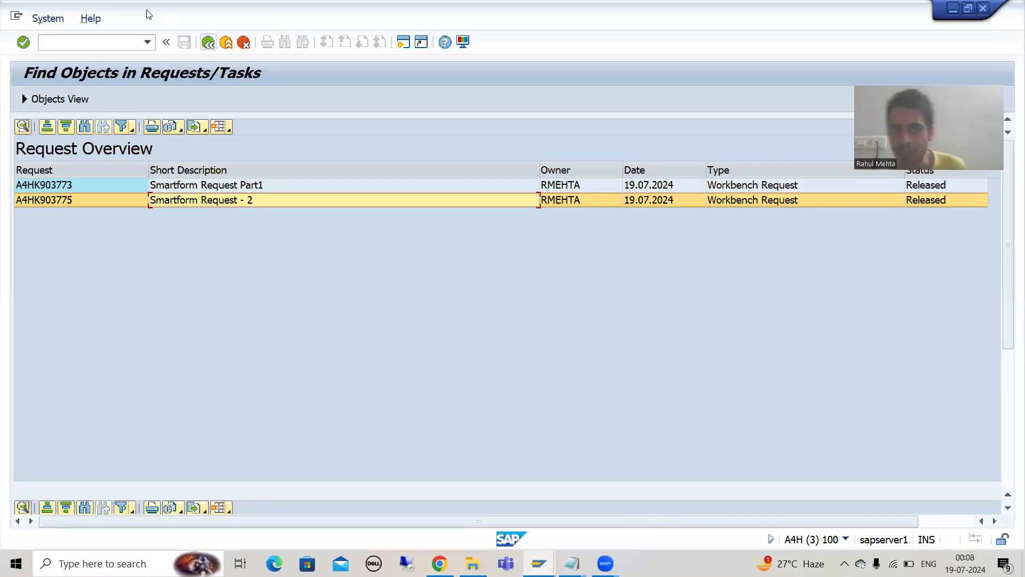
Leave the request results, reopen Find Objects in Requests/Tasks from the Transport Organizer Tools and include modifiable requests in addition to released ones.
{"action": "left_click", "coordinate": [208, 42]}
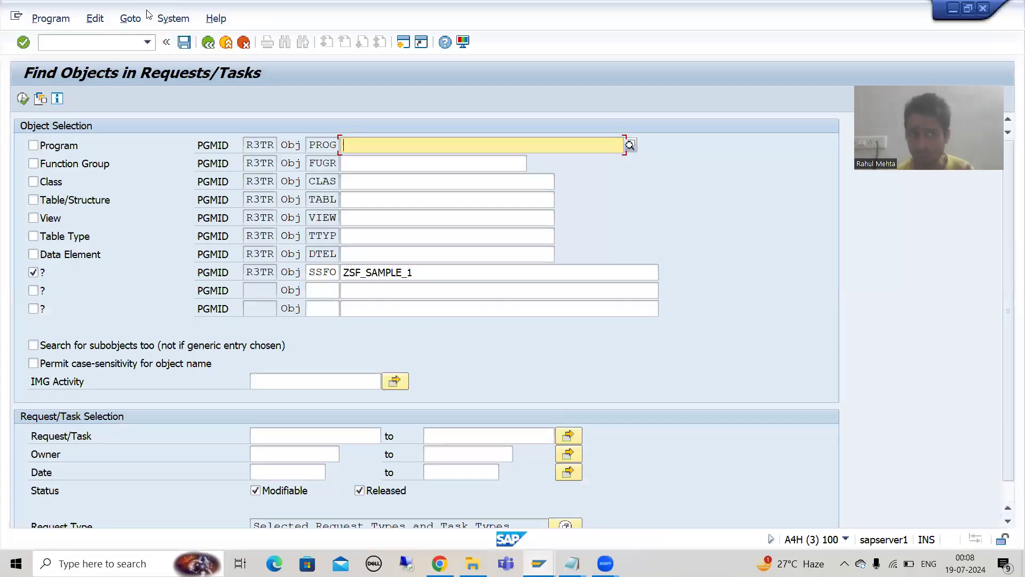
{"action": "left_click", "coordinate": [208, 42]}
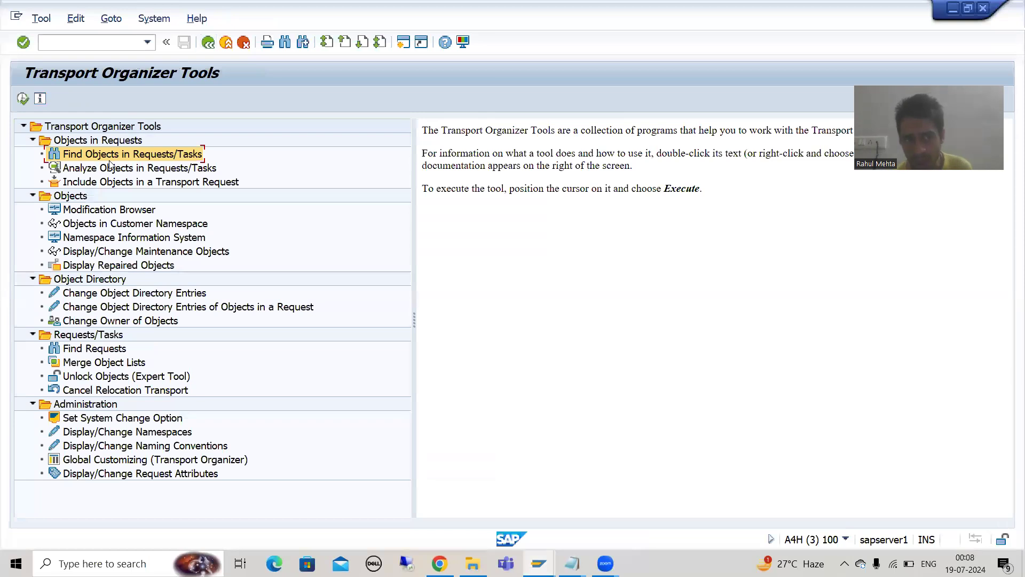
{"action": "double_click", "coordinate": [91, 155]}
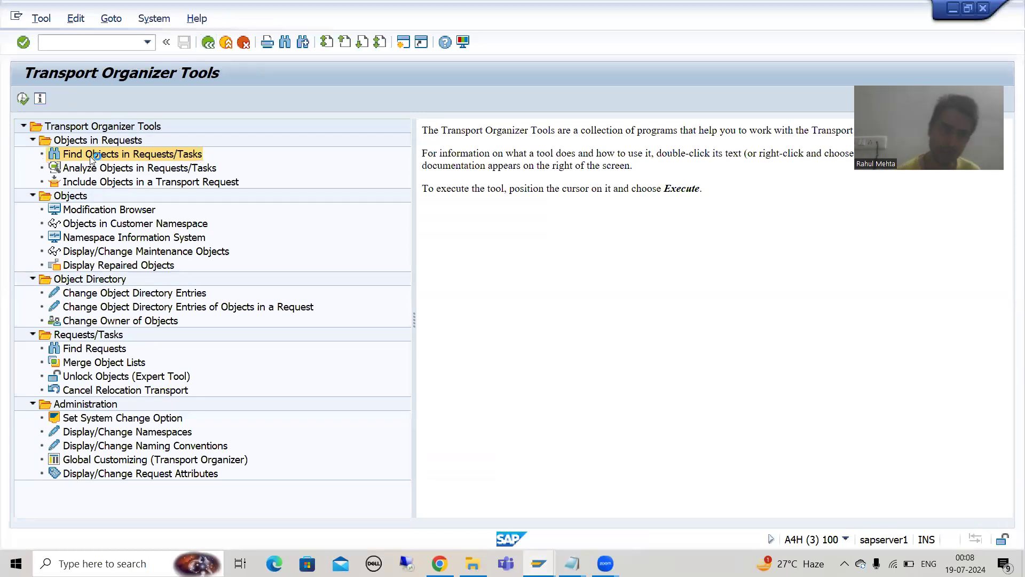
{"action": "left_click", "coordinate": [310, 271]}
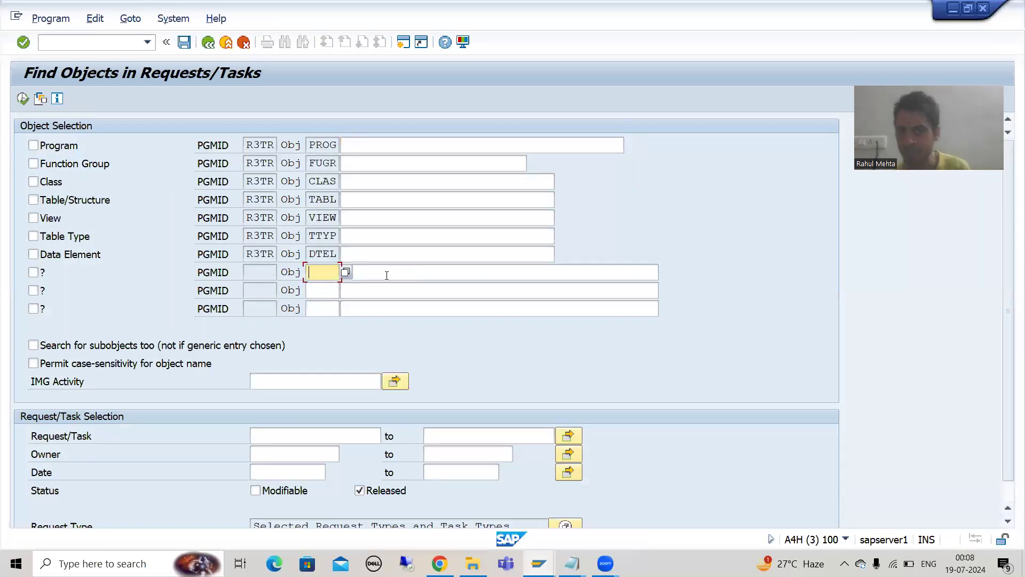
{"action": "left_click", "coordinate": [392, 272]}
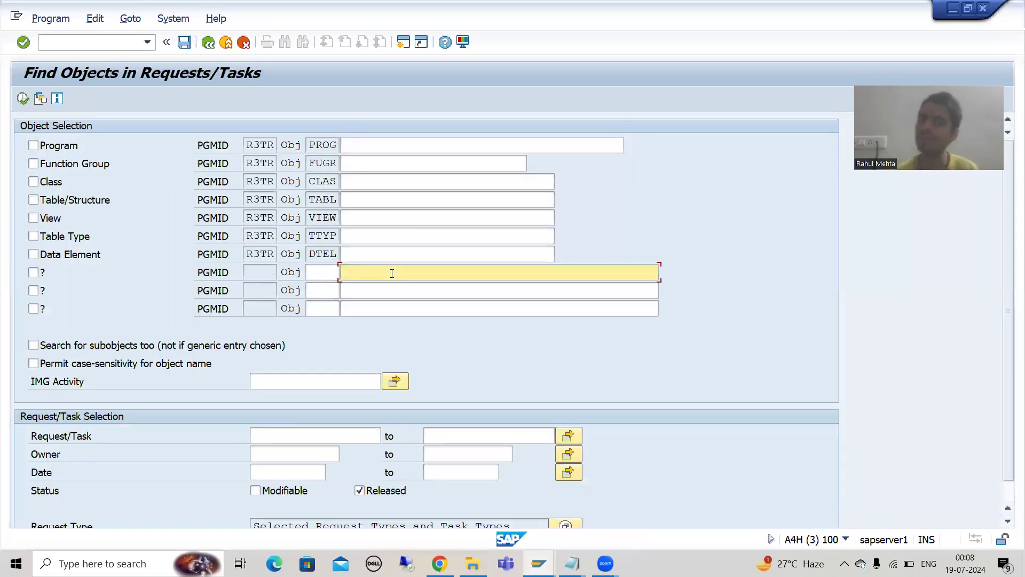
{"action": "left_click", "coordinate": [267, 494]}
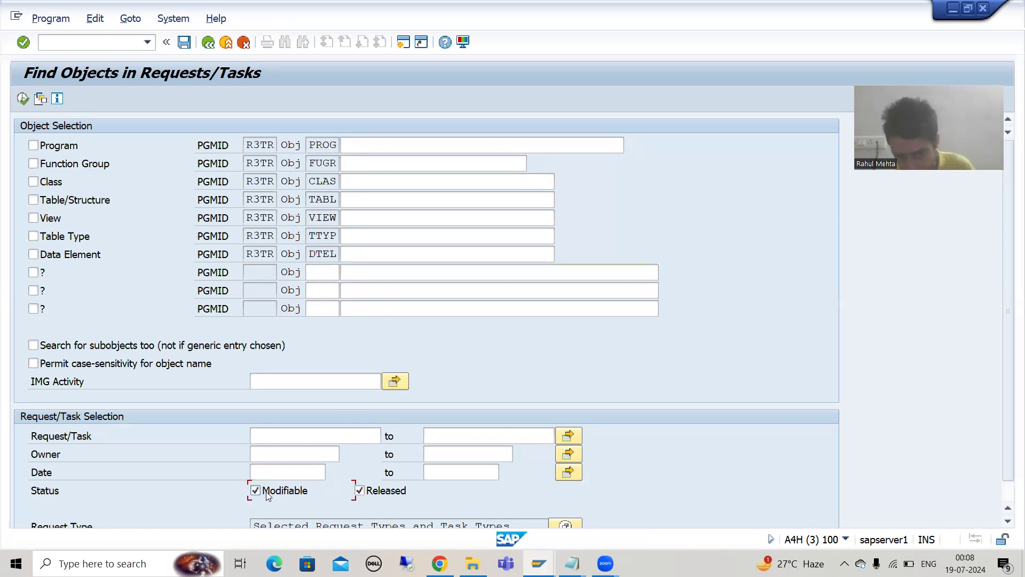